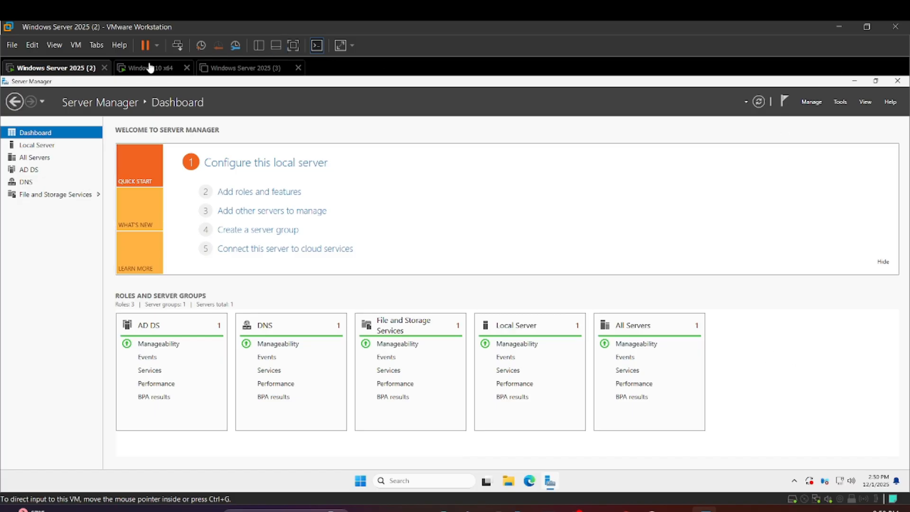
# View the Local Server properties in Server Manager, and switch to the Windows 10 x64 virtual machine
pyautogui.click(53, 147)
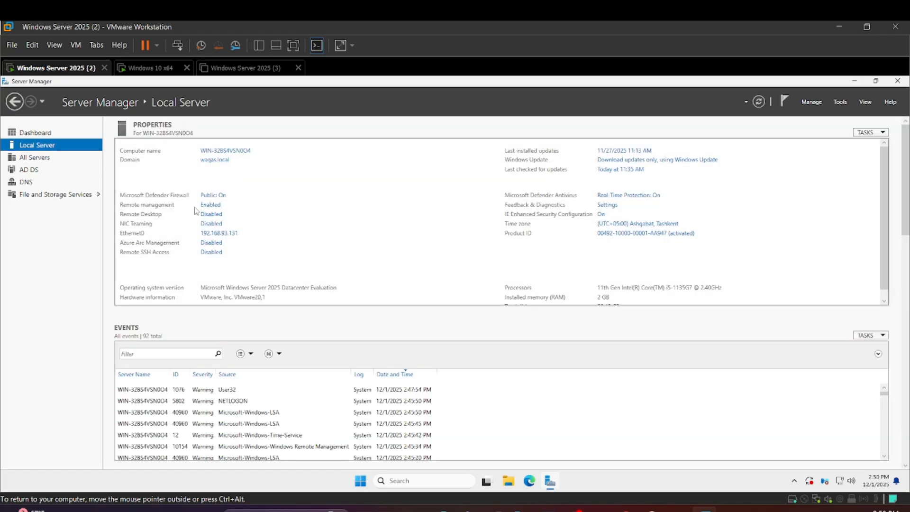
pyautogui.click(150, 71)
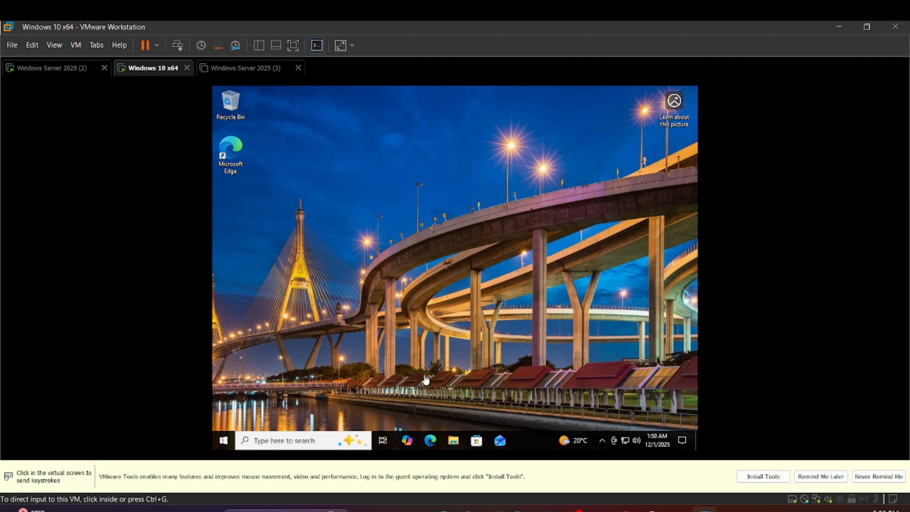
pyautogui.click(226, 441)
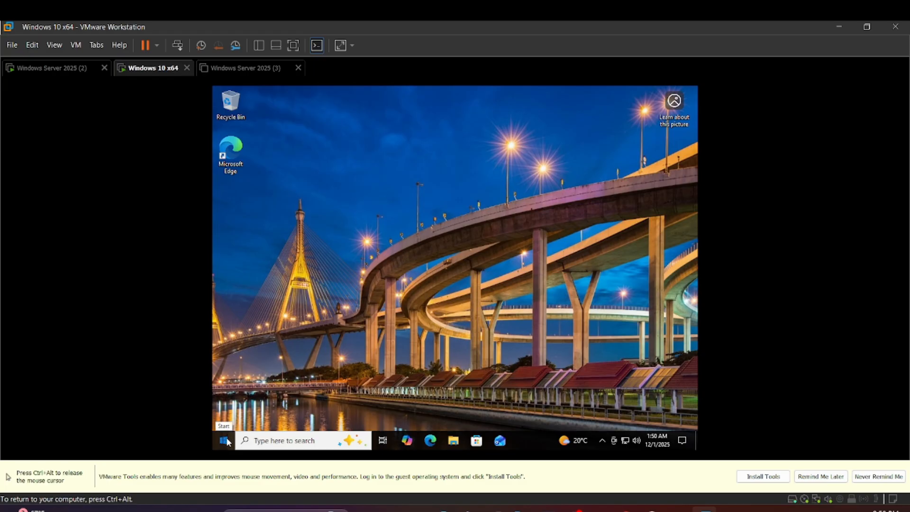
pyautogui.click(226, 441)
pyautogui.click(243, 438)
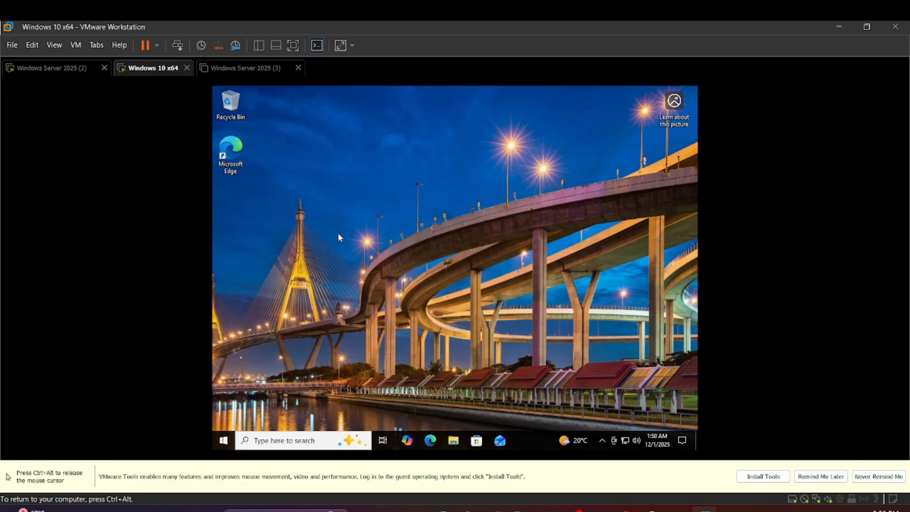
pyautogui.hotkey('ctrl', 'alt')
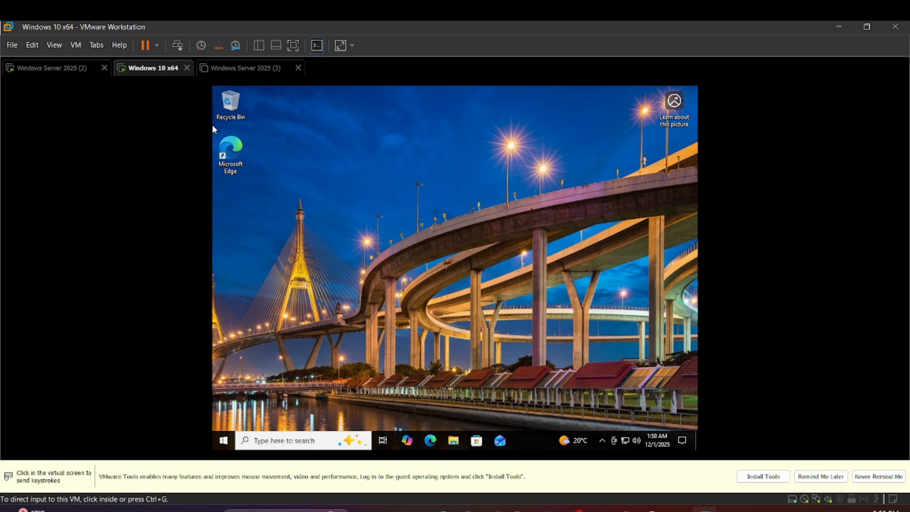
pyautogui.click(213, 126)
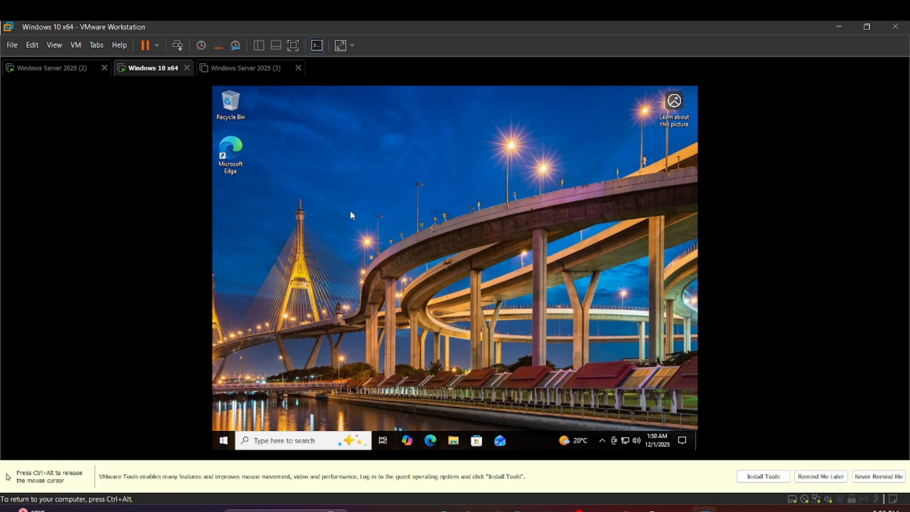
# Open the Network Connections window by running ncpa.cpl on the Windows 10 machine
pyautogui.click(223, 442)
pyautogui.write('ncpa.c')
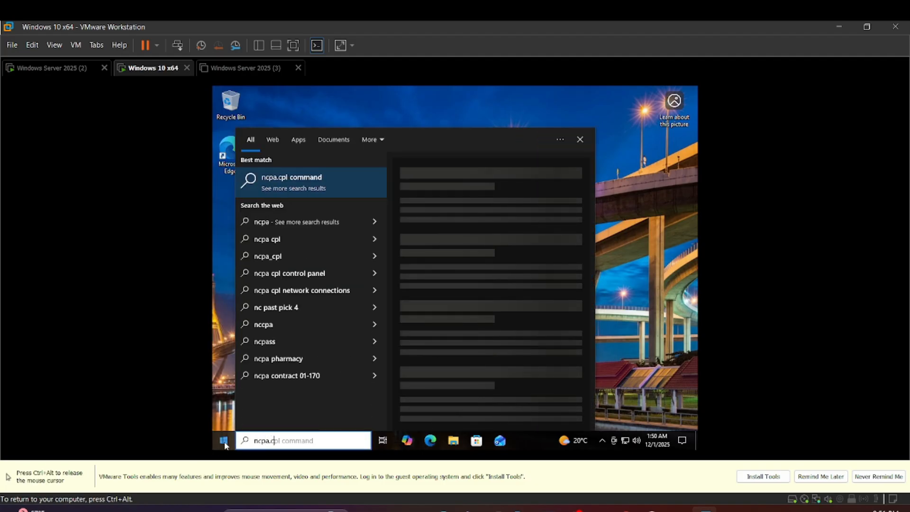
pyautogui.write('pl')
pyautogui.press('Return')
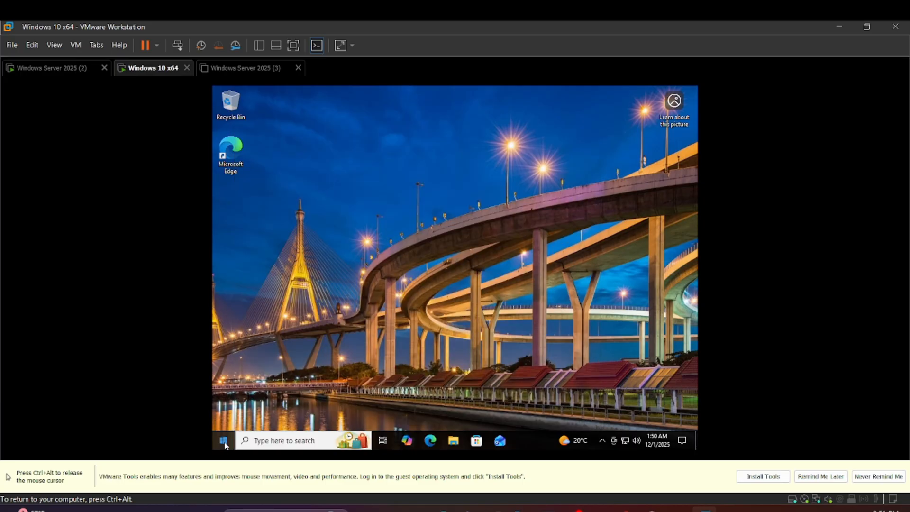
pyautogui.hotkey('ctrl', 'alt')
pyautogui.click(311, 238)
# Examine the Ethernet0 adapter's network connection details for its IPv4 address, gateway and DNS server
pyautogui.doubleClick(317, 193)
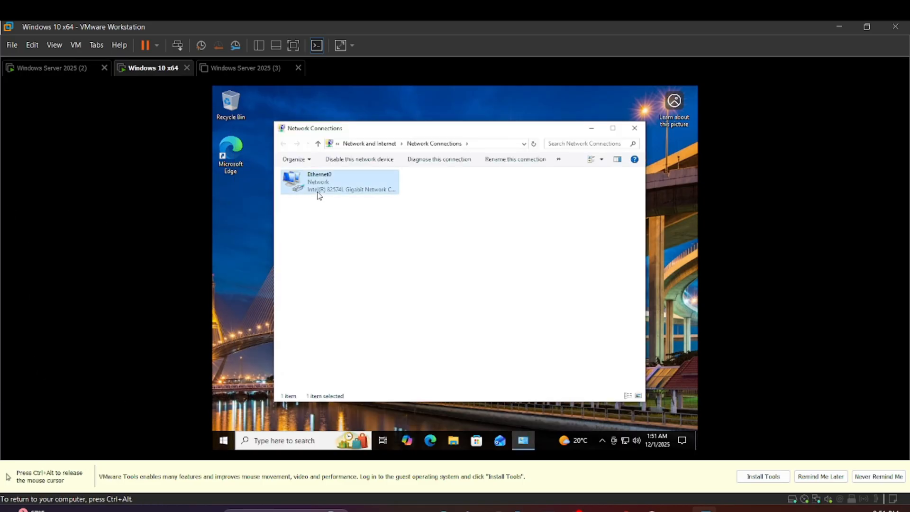
pyautogui.click(407, 261)
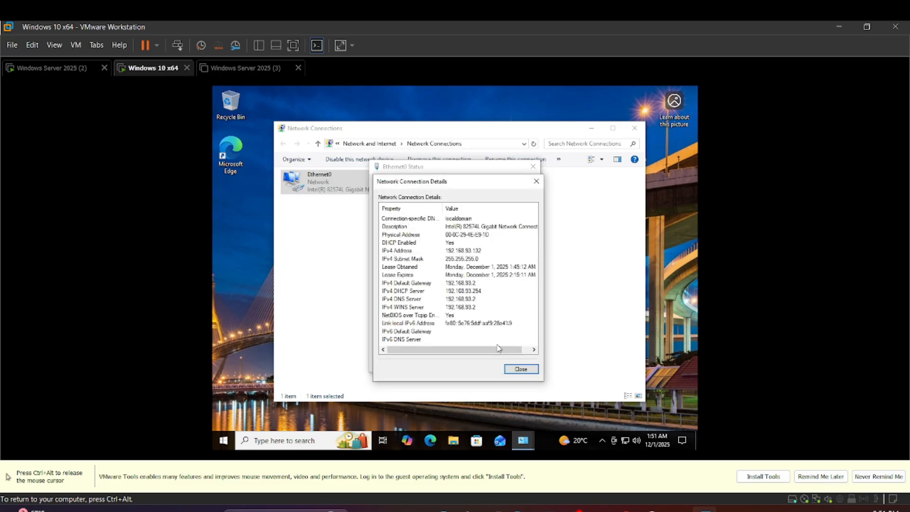
pyautogui.click(520, 369)
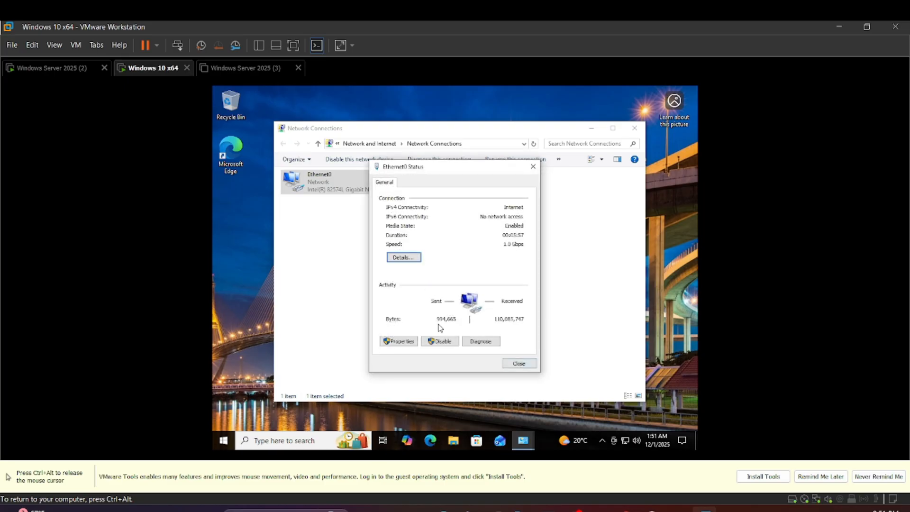
# Switch Ethernet0's Internet Protocol Version 4 (TCP/IPv4) to a manual IP address of 192.168.93.132
pyautogui.click(397, 341)
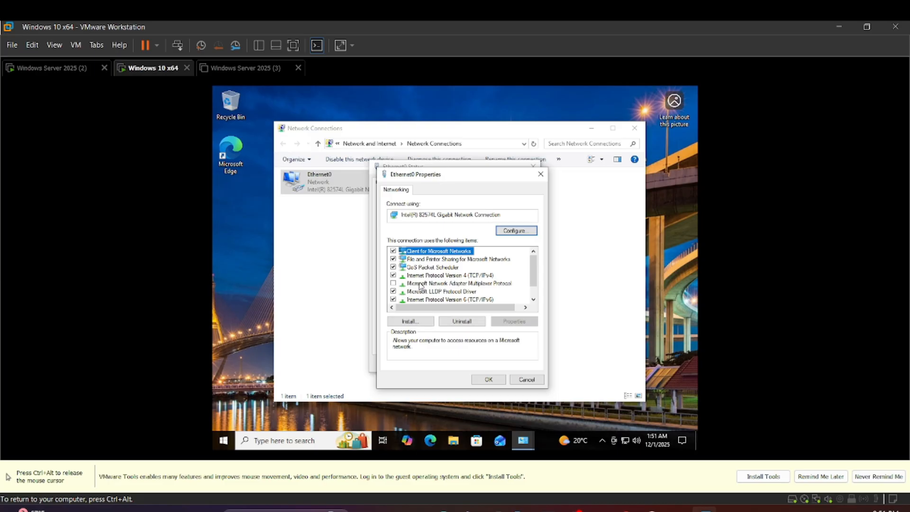
pyautogui.doubleClick(421, 276)
pyautogui.click(411, 279)
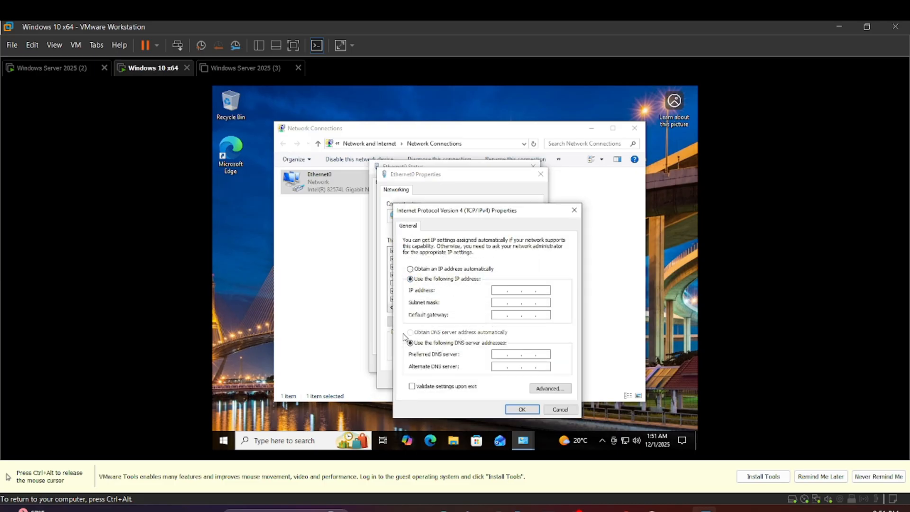
pyautogui.write('192 . 168 . 93 . 132')
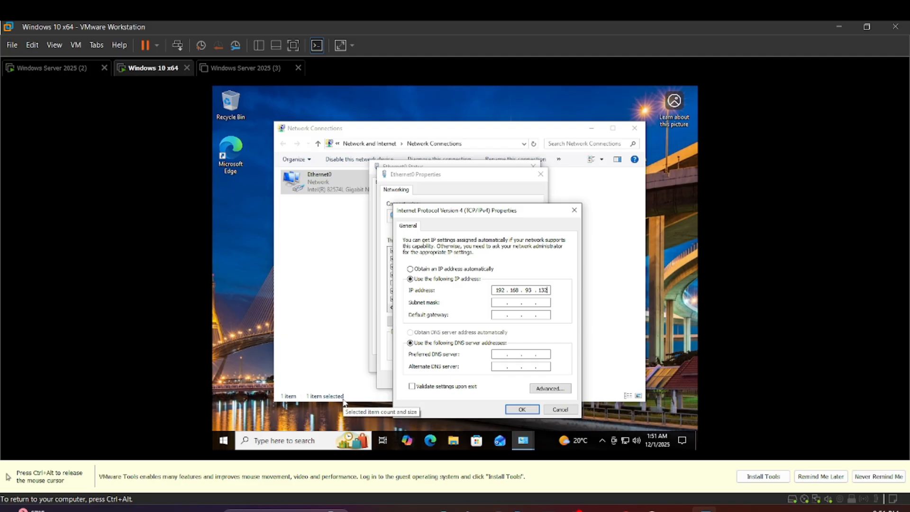
# Fill in the subnet mask 255.255.255.0 and default gateway 192.168.93.2, dismissing the OneDrive backup notification
pyautogui.press('Tab')
pyautogui.press('Tab')
pyautogui.write('192.168.')
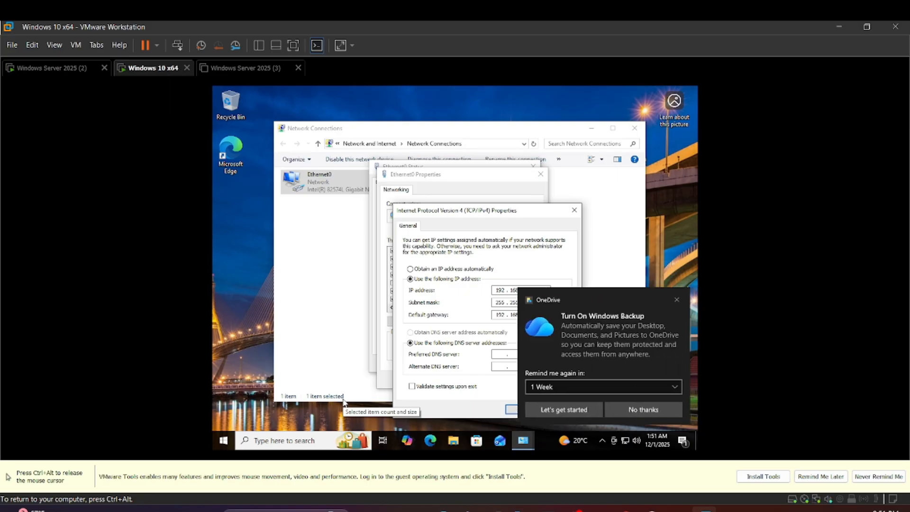
pyautogui.click(677, 300)
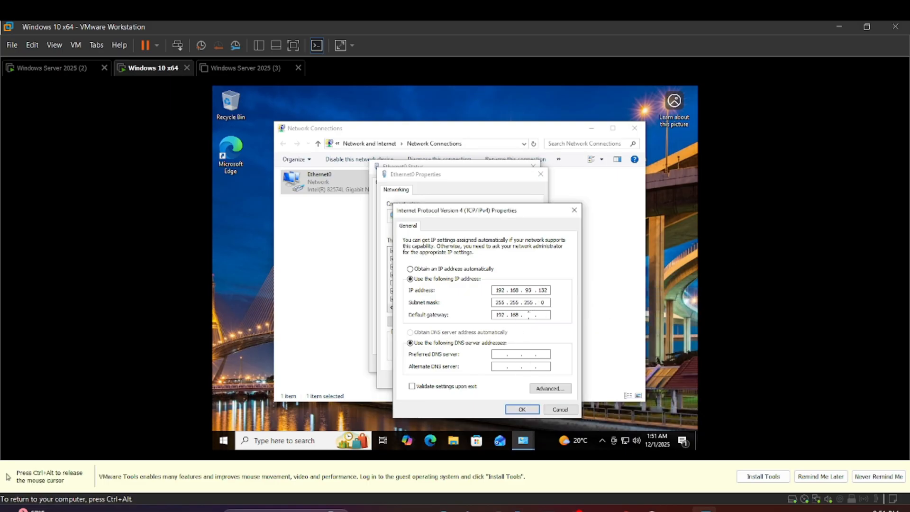
pyautogui.write('93.2')
# Check the server's IP address on Windows Server 2025 (2), set the client's preferred DNS server to 192.168.93.131, and apply the adapter settings
pyautogui.click(53, 67)
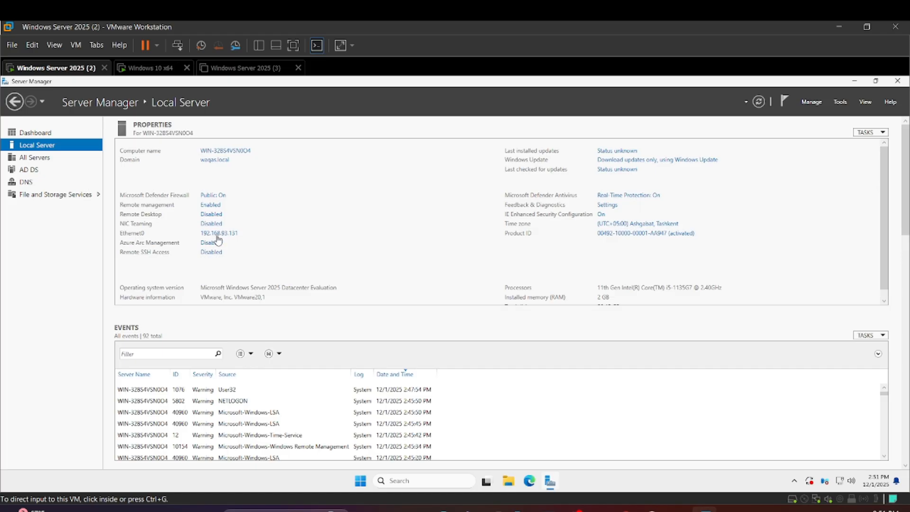
pyautogui.click(148, 71)
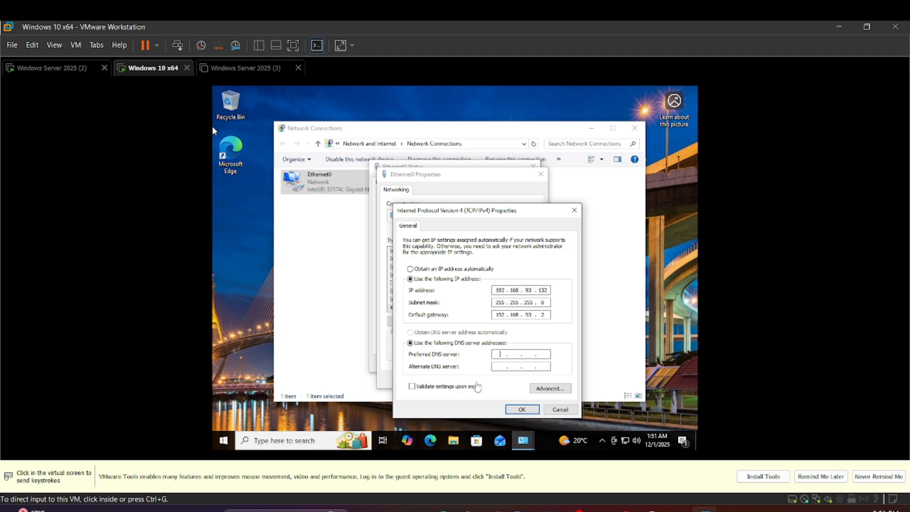
pyautogui.click(501, 355)
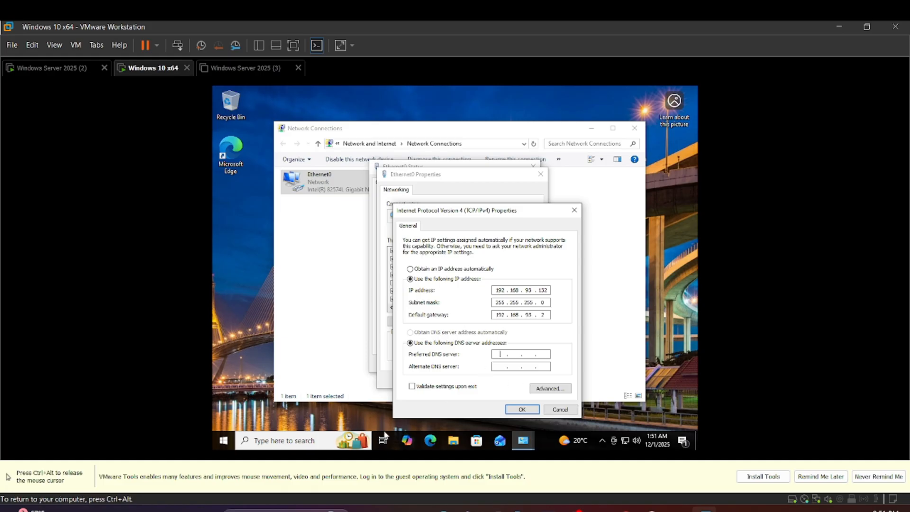
pyautogui.write('192 . 168 . 93 . 131')
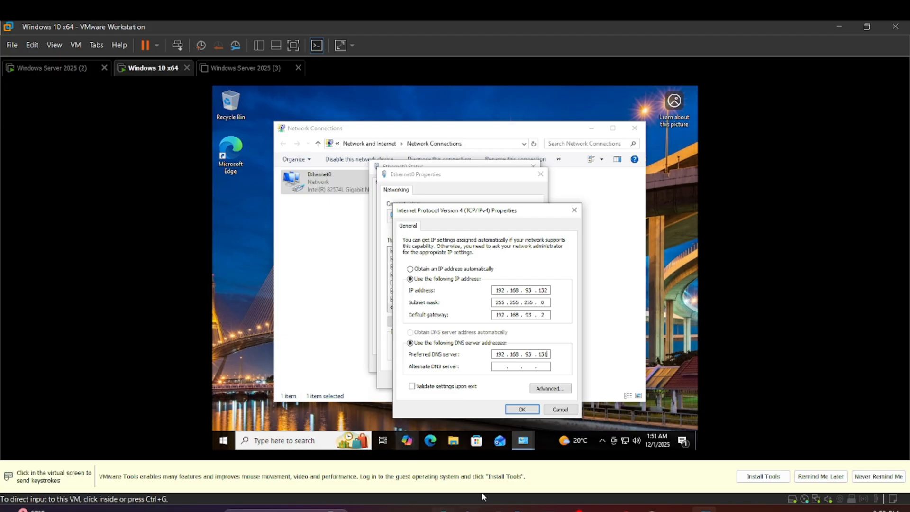
pyautogui.moveTo(524, 440)
pyautogui.click(531, 410)
pyautogui.click(521, 411)
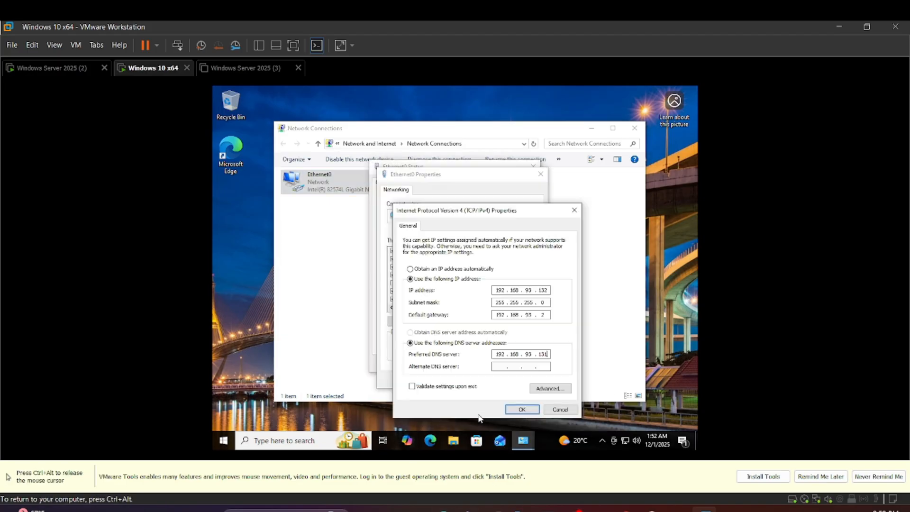
pyautogui.click(516, 409)
pyautogui.click(496, 381)
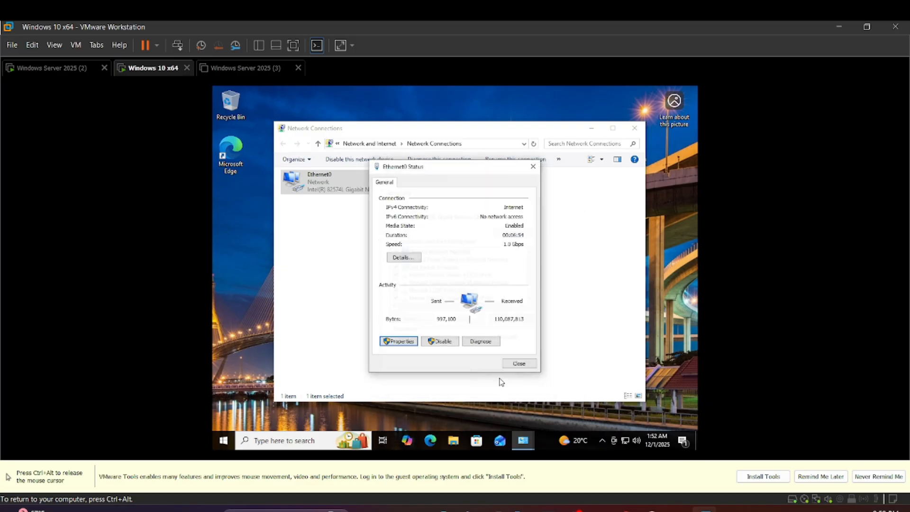
pyautogui.click(518, 368)
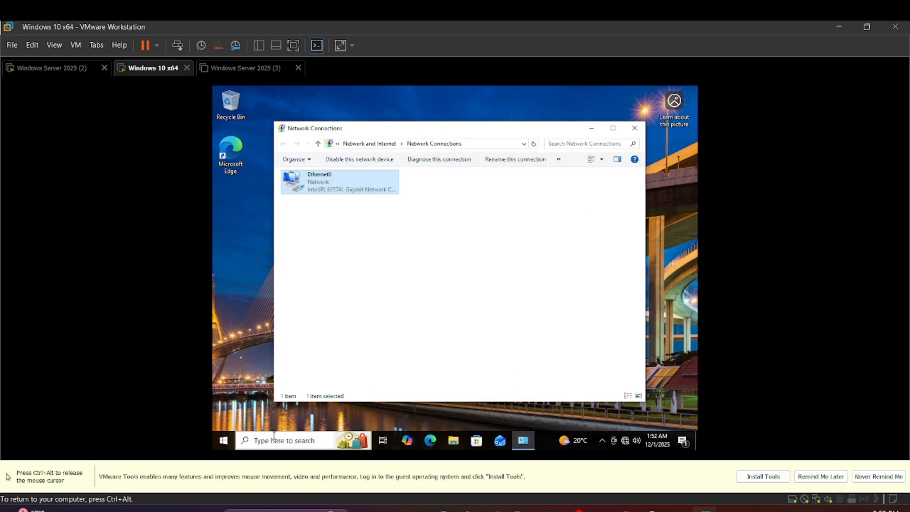
# Test internet connectivity by pinging google.com from Command Prompt, and close the Command Prompt and Network Connections windows
pyautogui.click(224, 441)
pyautogui.write('cmd')
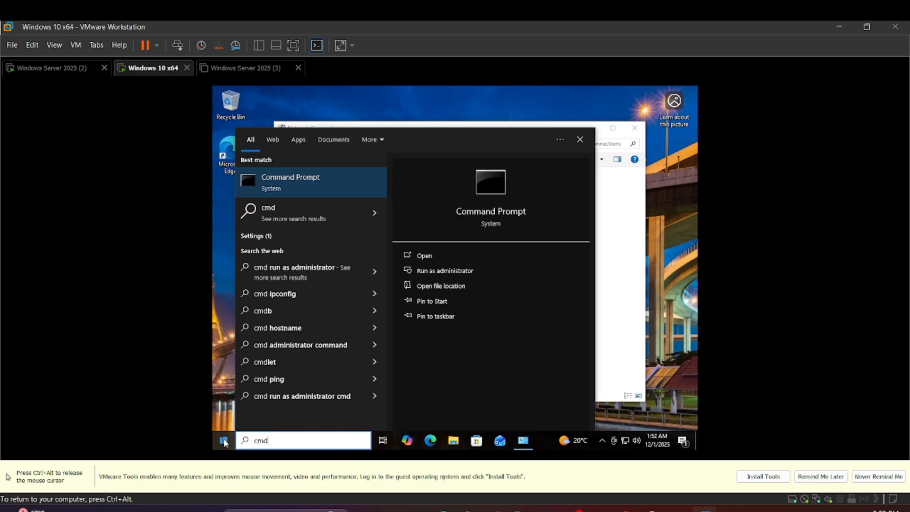
pyautogui.press('Return')
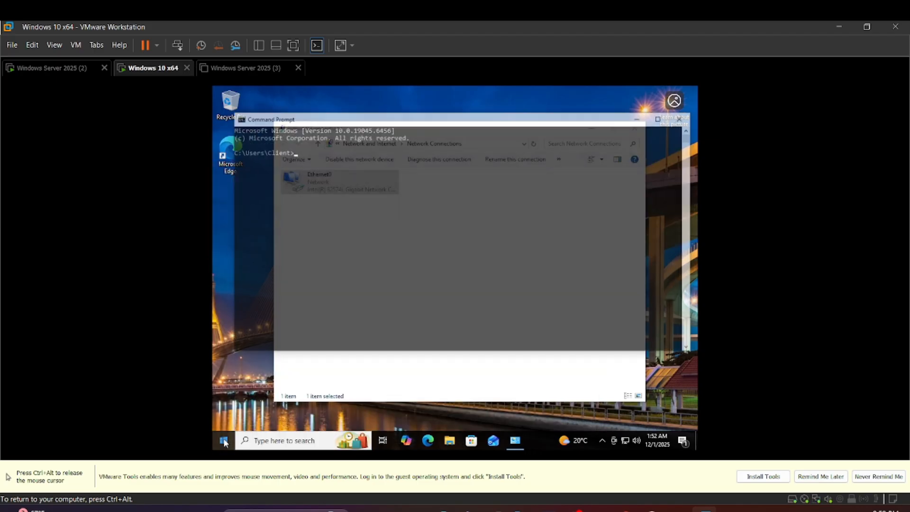
pyautogui.write('ping')
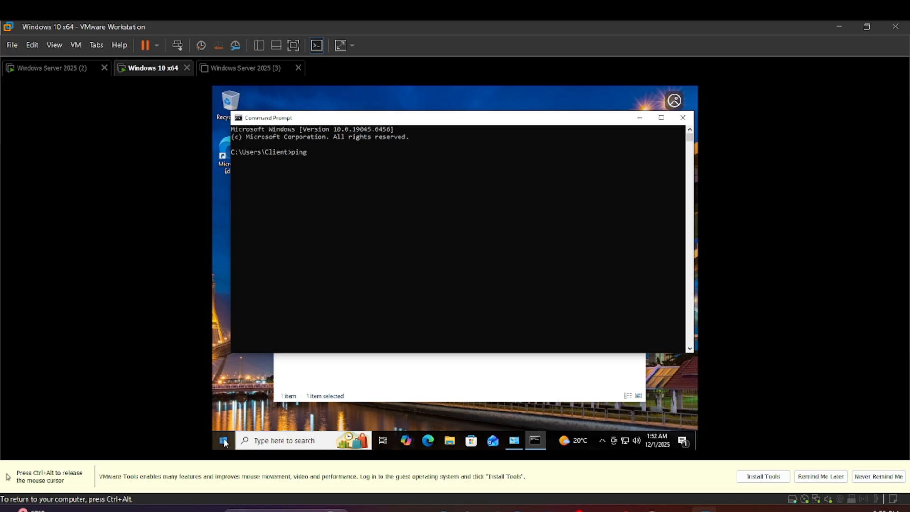
pyautogui.write(' google.com')
pyautogui.press('Return')
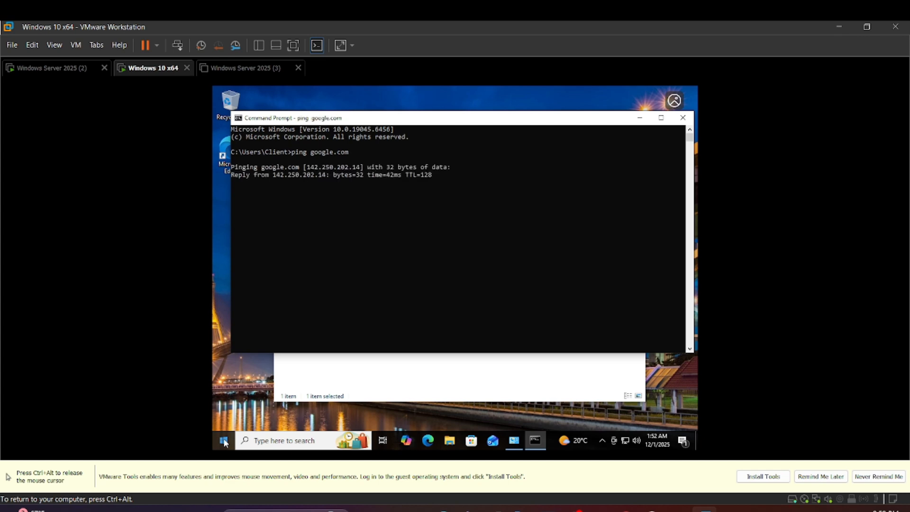
pyautogui.click(684, 117)
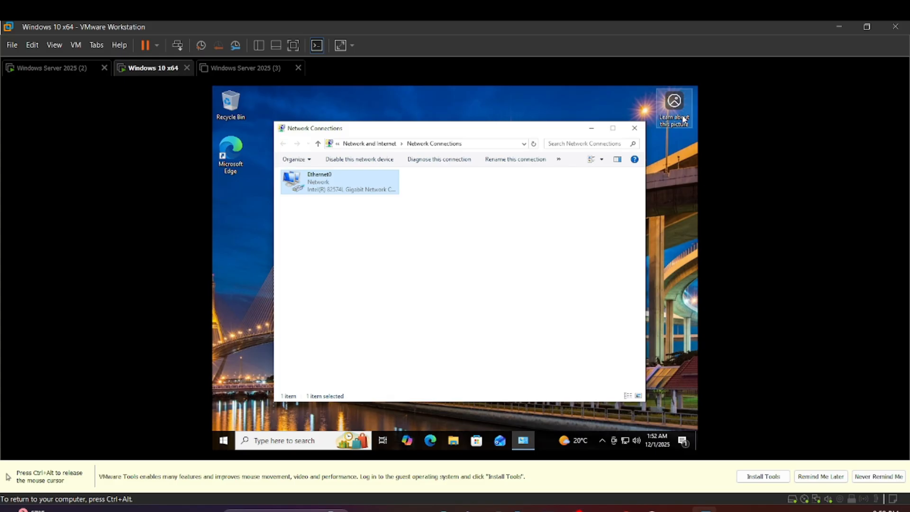
pyautogui.click(635, 128)
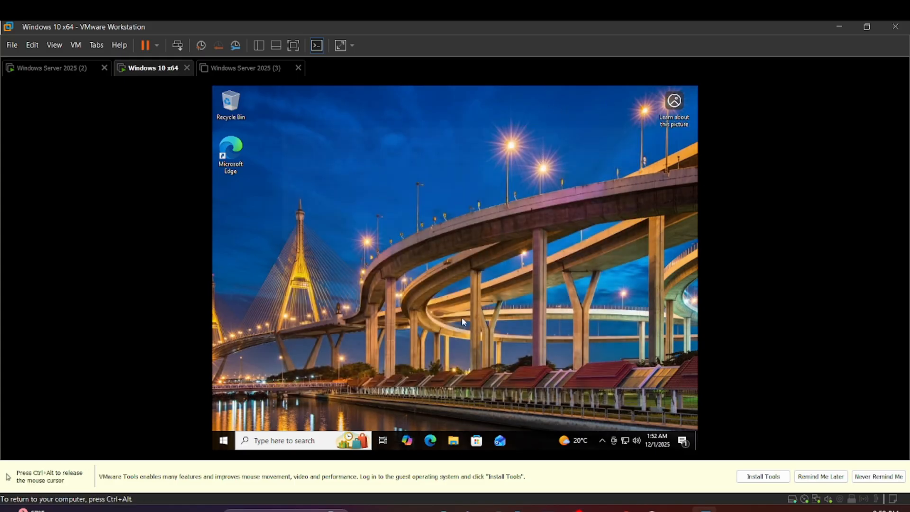
# Open the Computer Name settings in System Properties through This PC's properties and the advanced system settings
pyautogui.click(453, 441)
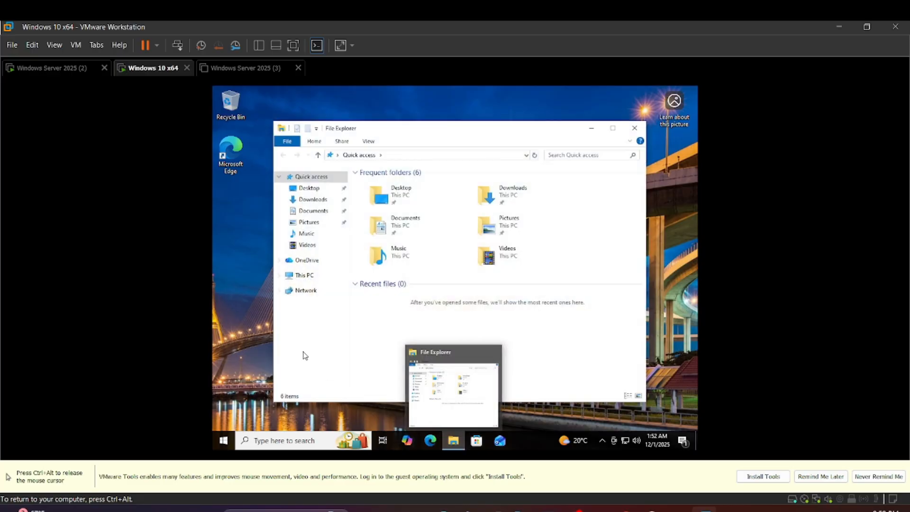
pyautogui.rightClick(303, 276)
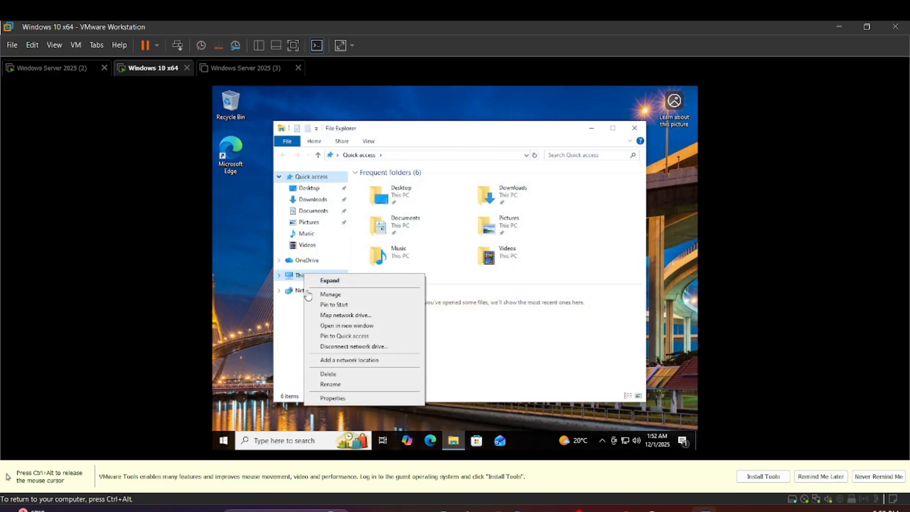
pyautogui.click(332, 398)
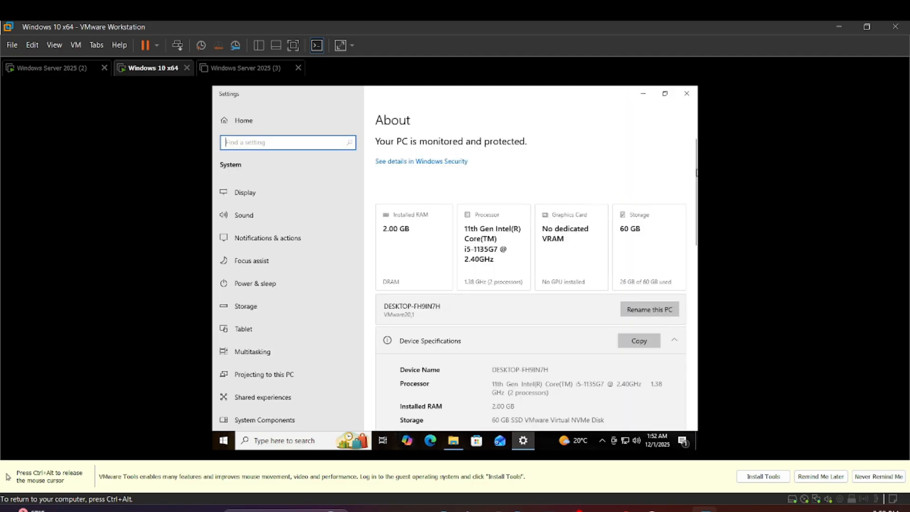
pyautogui.moveTo(695, 173); pyautogui.dragTo(694, 332)
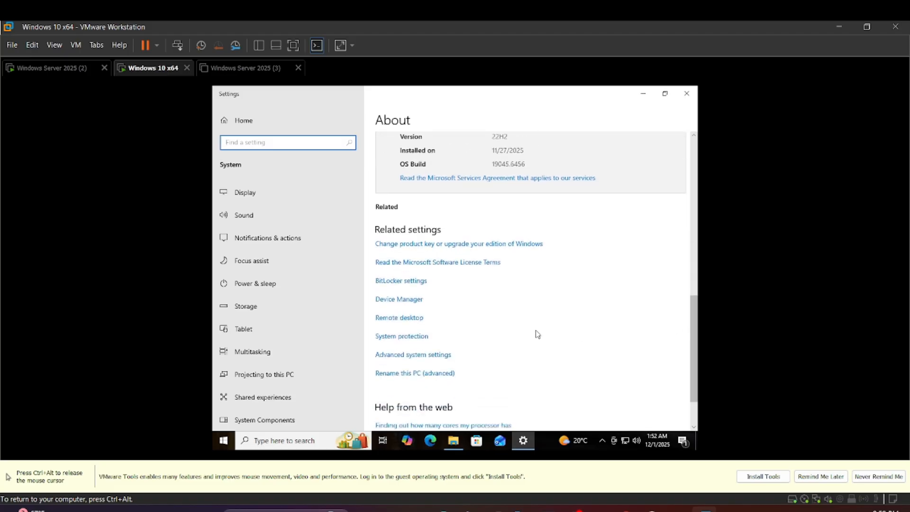
pyautogui.click(397, 356)
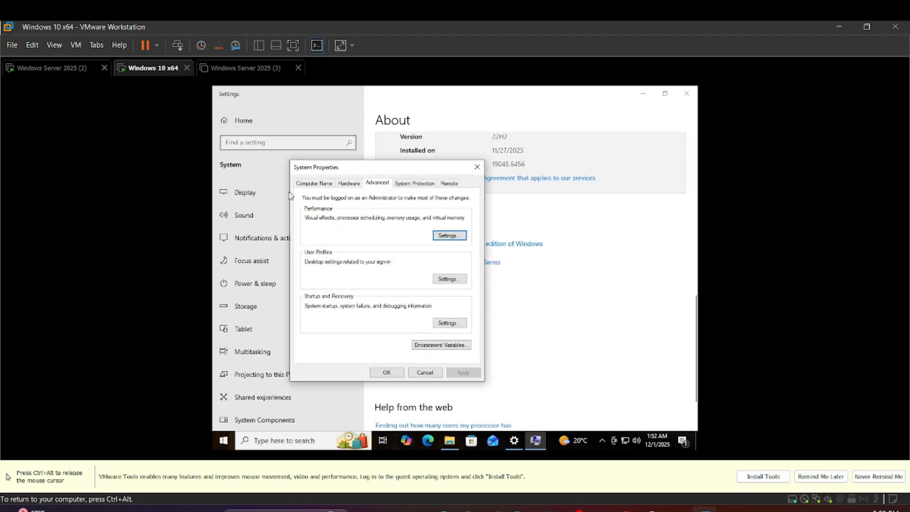
pyautogui.click(311, 188)
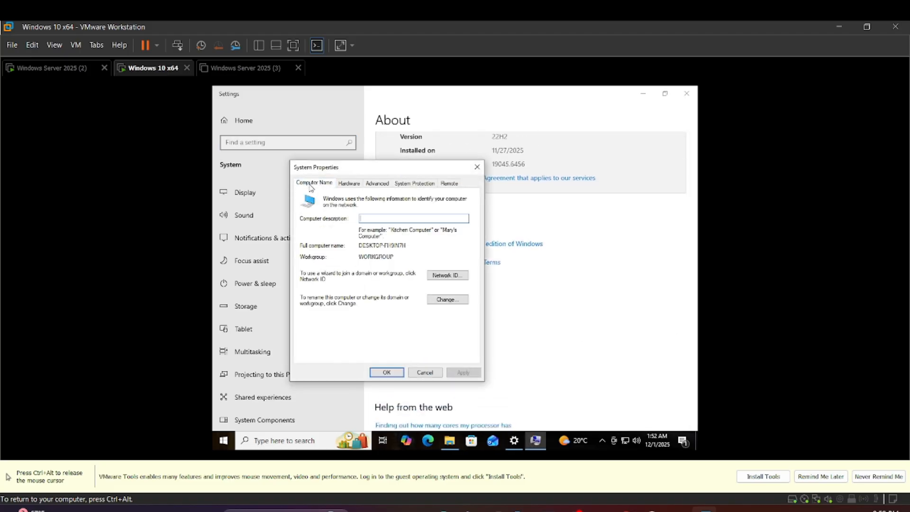
# Change the computer's membership from workgroup to the domain waqas.local and submit the change
pyautogui.click(449, 300)
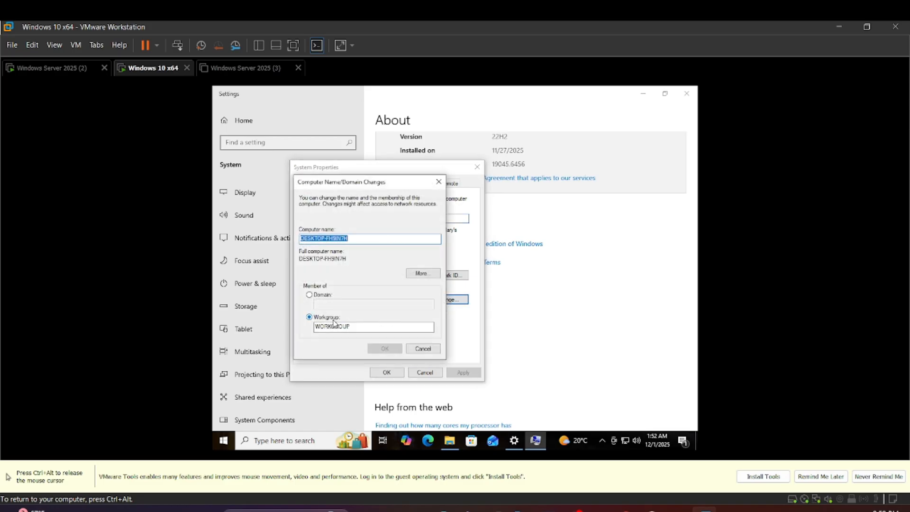
pyautogui.click(309, 295)
pyautogui.click(323, 305)
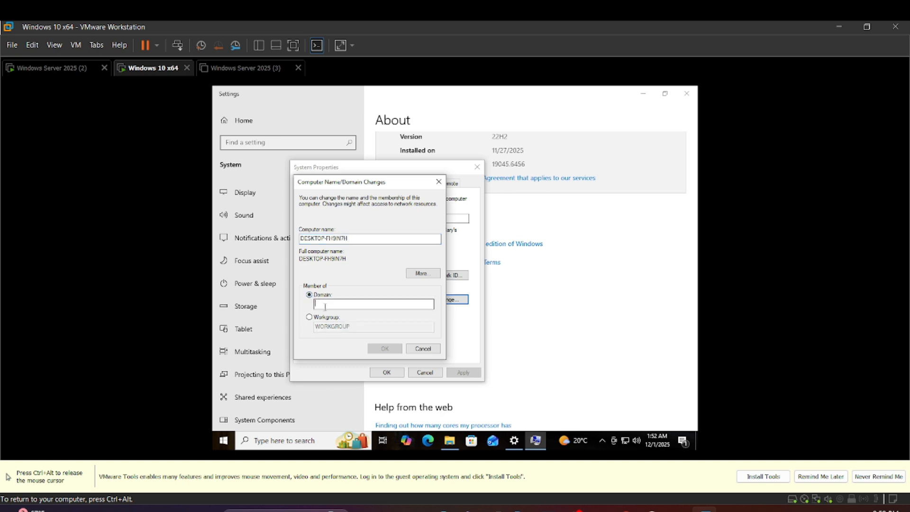
pyautogui.write('waq')
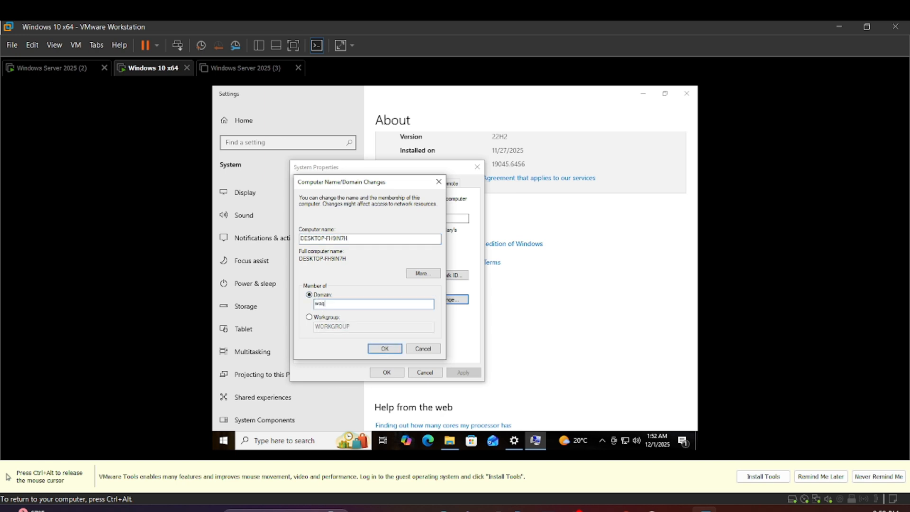
pyautogui.write('as.local')
pyautogui.click(382, 348)
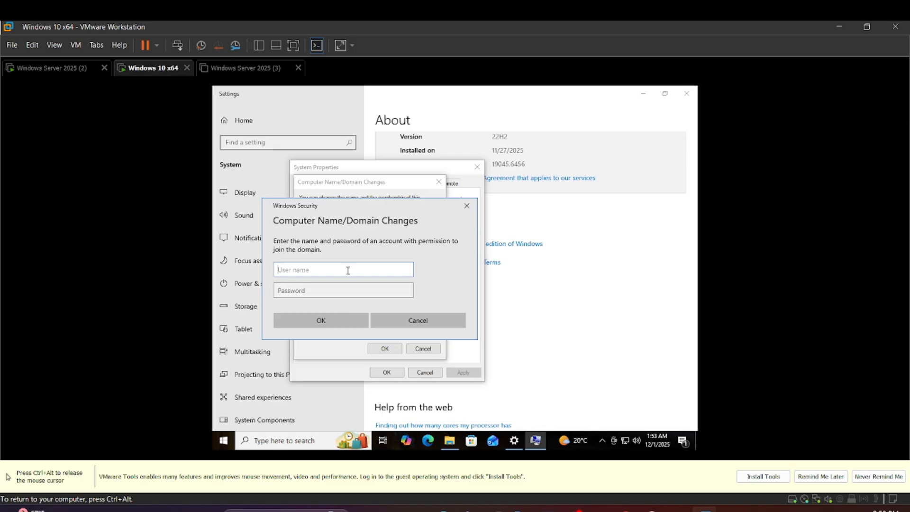
# Authorize the domain join with the domain administrator's user name and account password, and dismiss the welcome message
pyautogui.write('waqas\\administrator')
pyautogui.press('Tab')
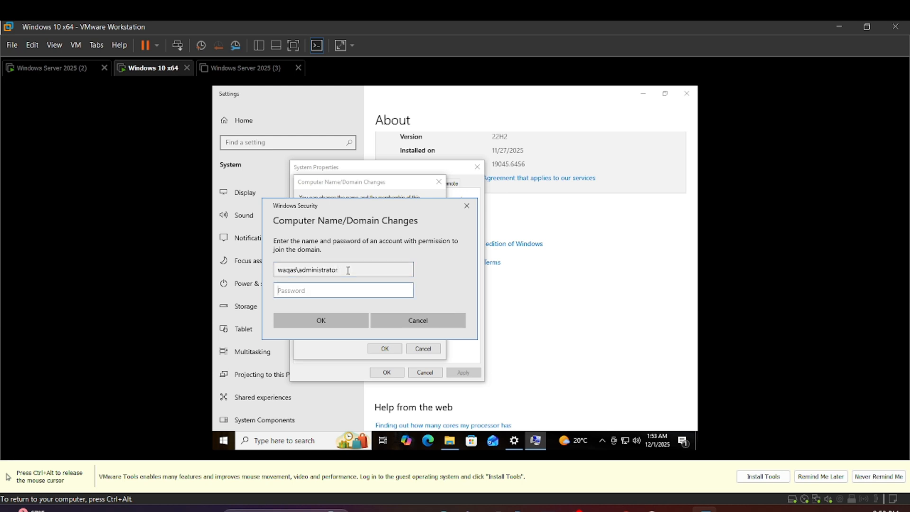
pyautogui.write('**********')
pyautogui.click(344, 318)
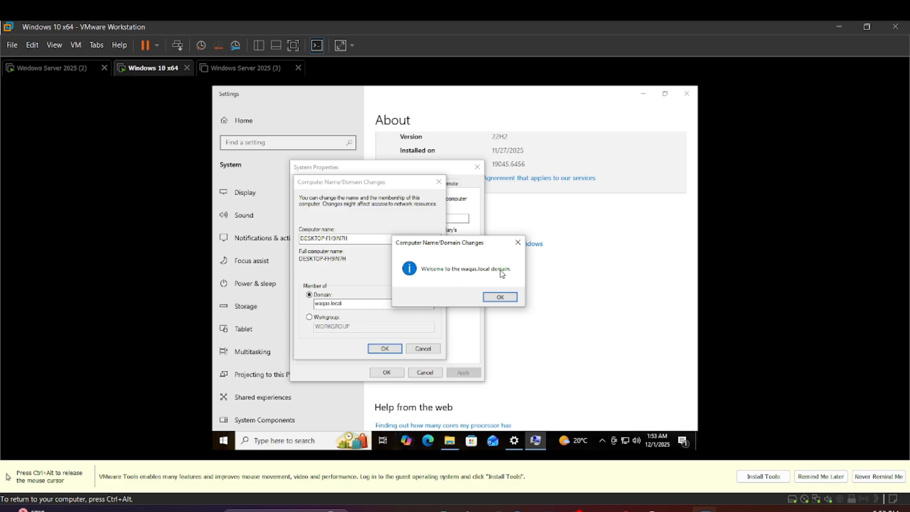
pyautogui.click(496, 299)
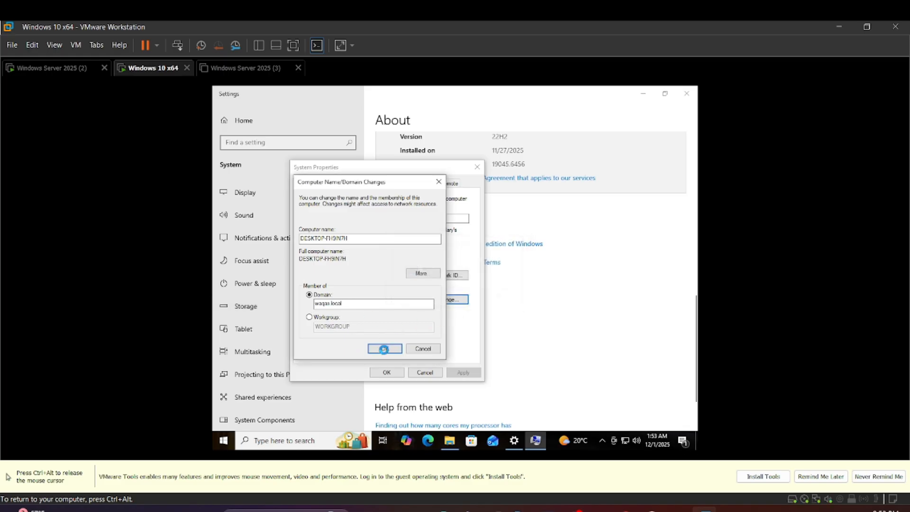
# Acknowledge the restart notice, close System Properties, and restart the client immediately
pyautogui.click(384, 348)
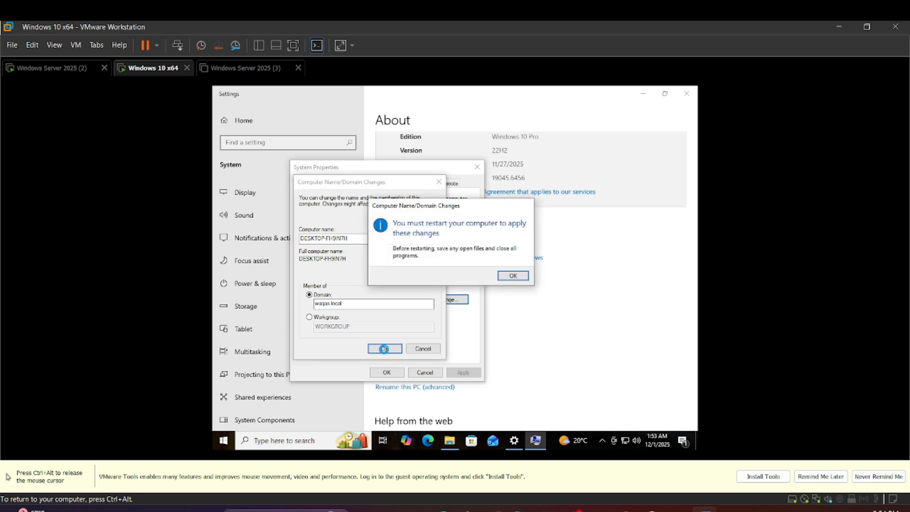
pyautogui.click(513, 275)
pyautogui.click(394, 373)
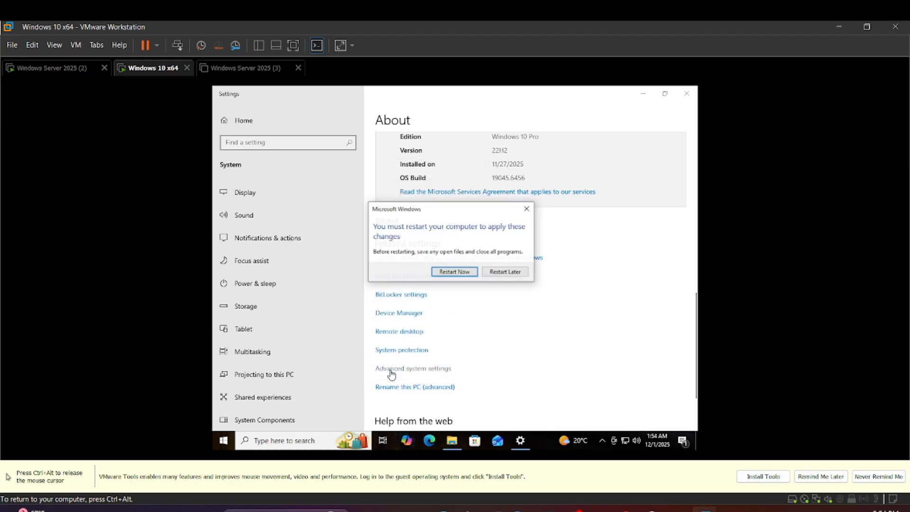
pyautogui.click(458, 273)
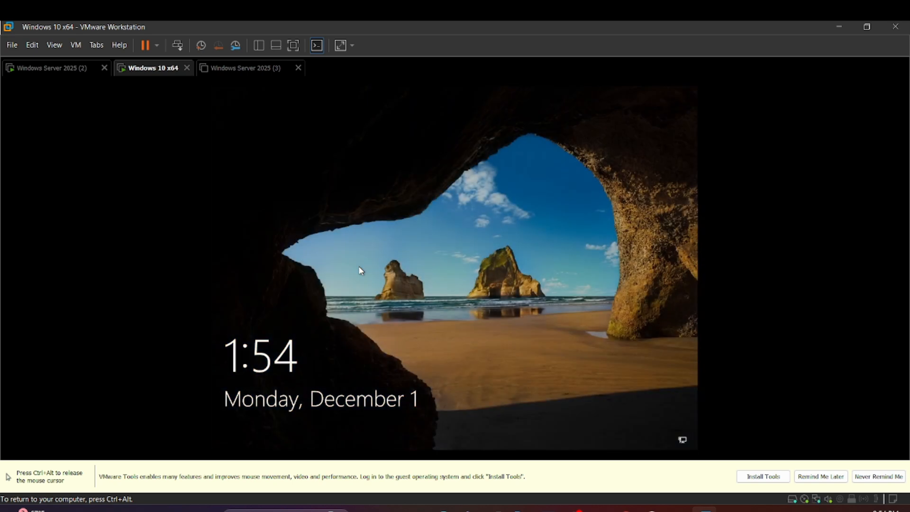
# Sign in to the local Client account on Windows 10 with its account password
pyautogui.click(485, 383)
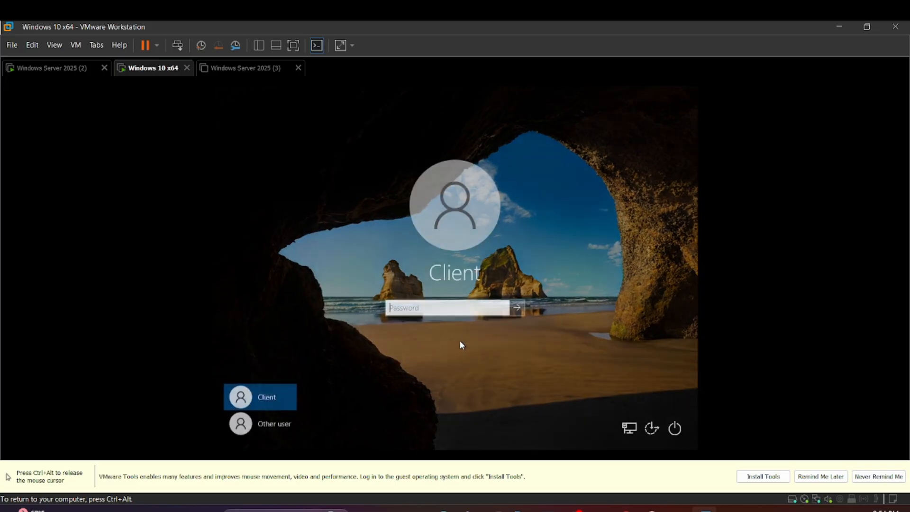
pyautogui.write('•••')
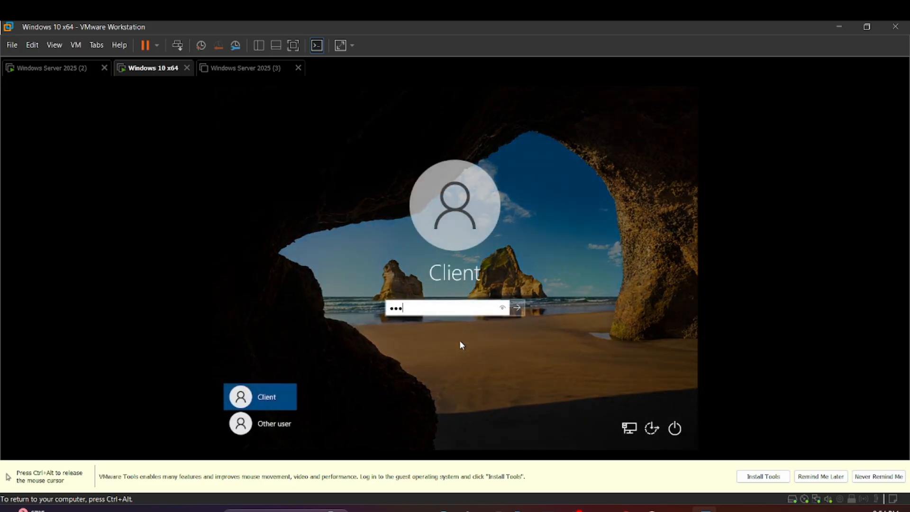
pyautogui.write('••••••')
pyautogui.press('Return')
# Switch to the Windows Server 2025 (2) machine and open Active Directory Users and Computers from Server Manager
pyautogui.hotkey('ctrl', 'alt')
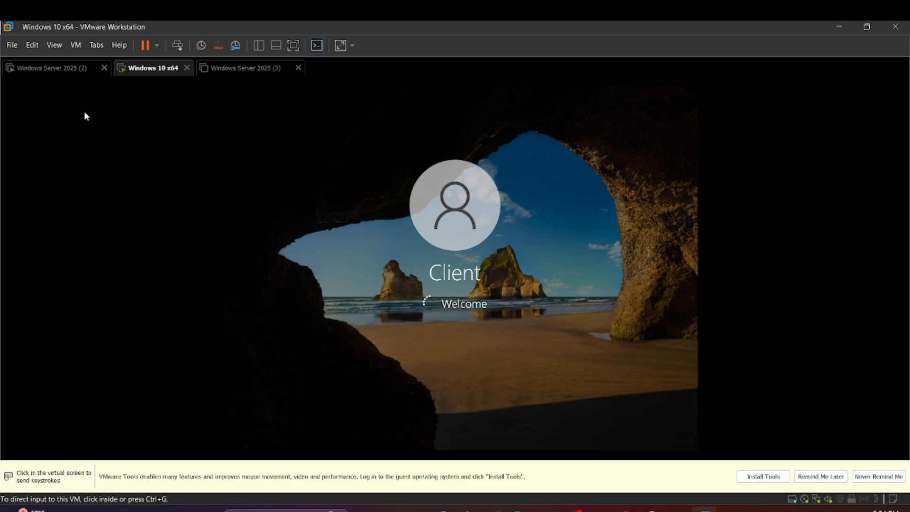
pyautogui.click(279, 275)
pyautogui.hotkey('ctrl', 'alt')
pyautogui.click(71, 72)
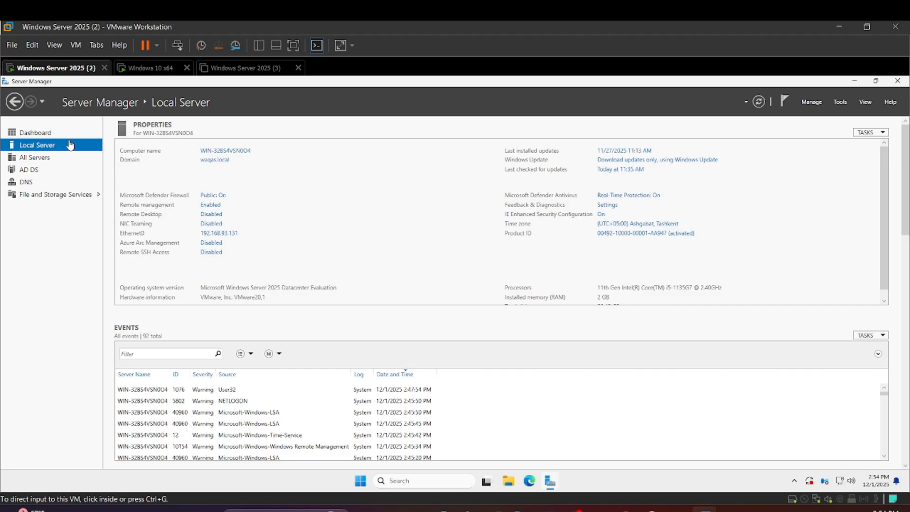
pyautogui.click(843, 104)
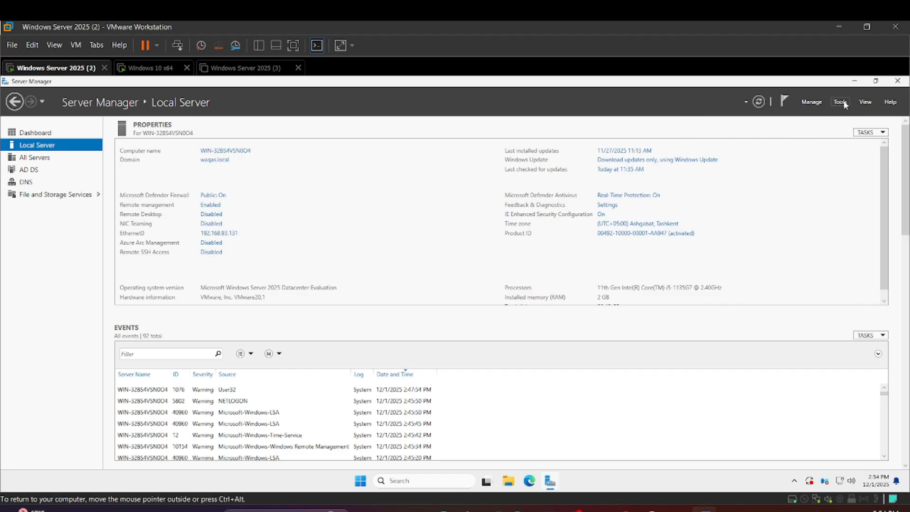
pyautogui.click(845, 104)
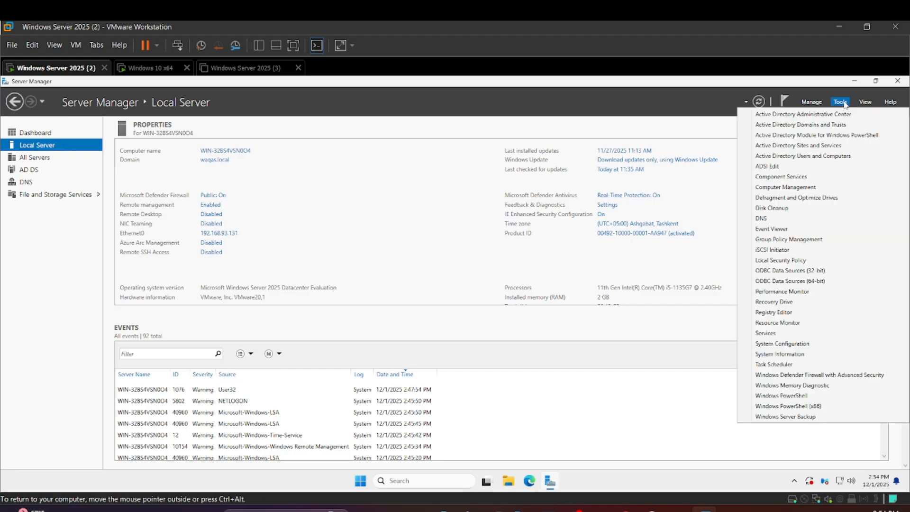
pyautogui.click(808, 158)
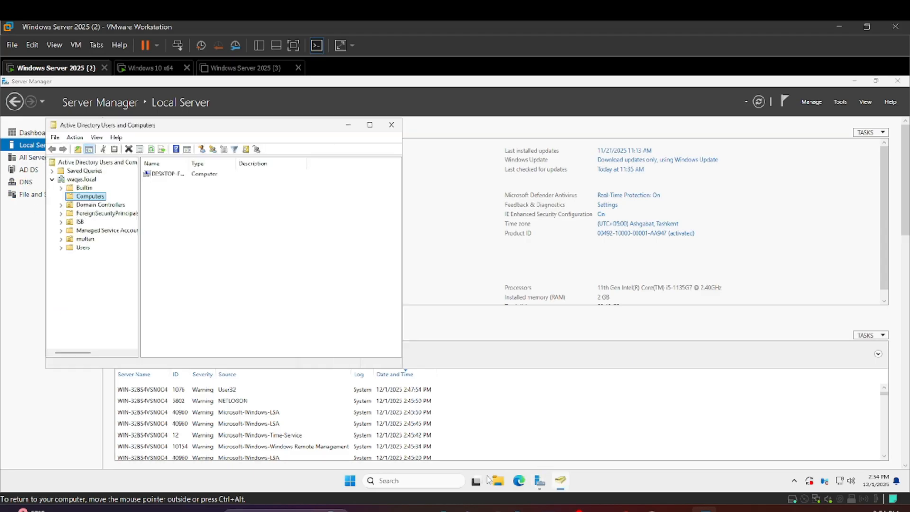
# Check the Computers container of waqas.local for the joined client, widen the Name column, and inspect the computer's general properties
pyautogui.click(77, 205)
pyautogui.click(83, 197)
pyautogui.moveTo(189, 163); pyautogui.dragTo(220, 162)
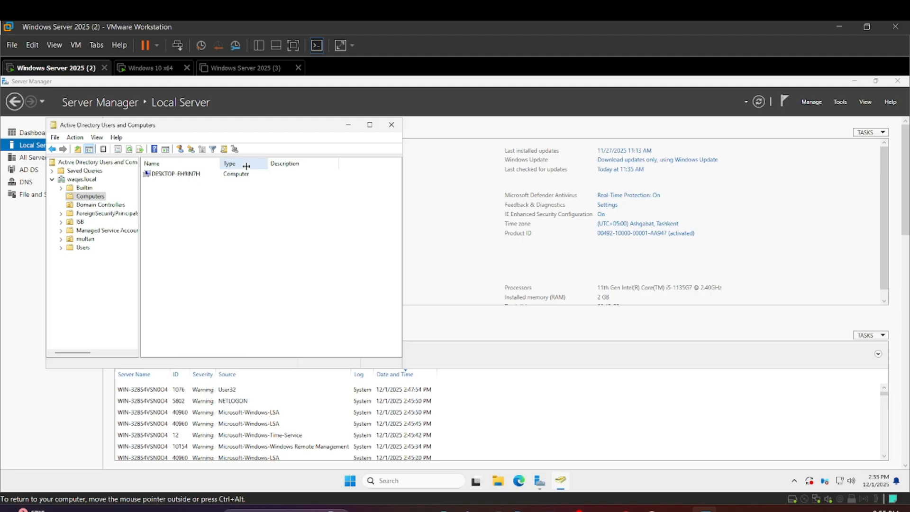
pyautogui.click(175, 177)
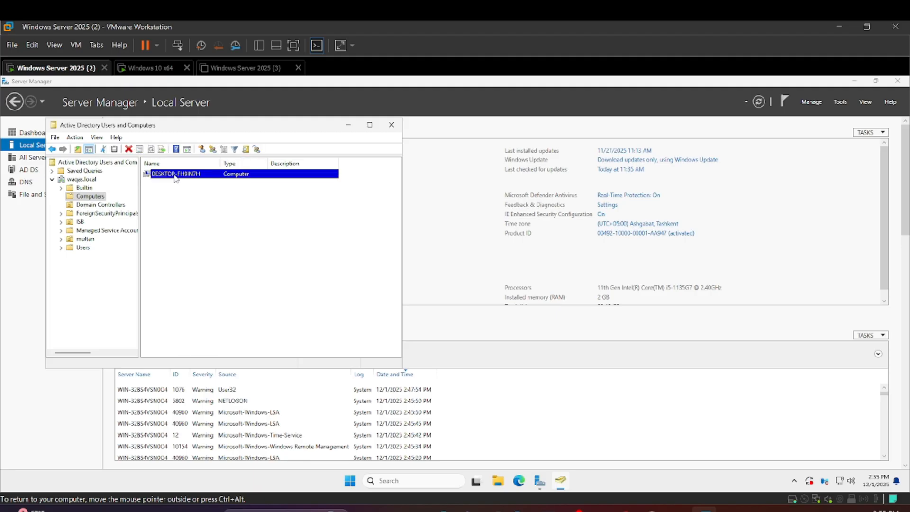
pyautogui.doubleClick(176, 178)
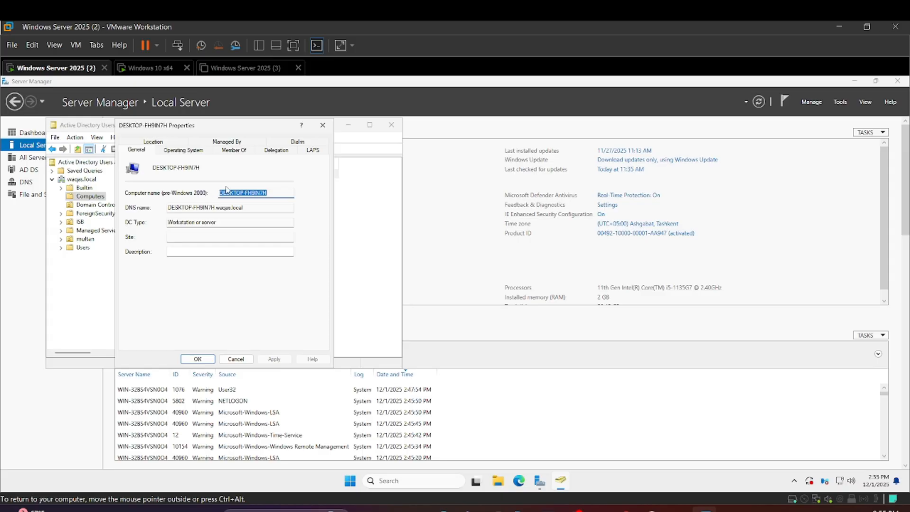
pyautogui.click(225, 364)
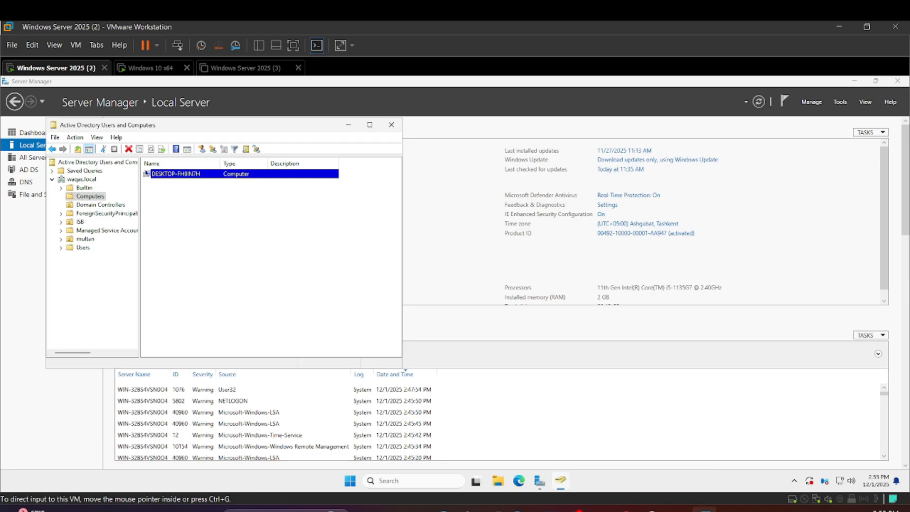
# Look up the user logon name in the account properties of the first user in the ISB organizational unit
pyautogui.click(167, 69)
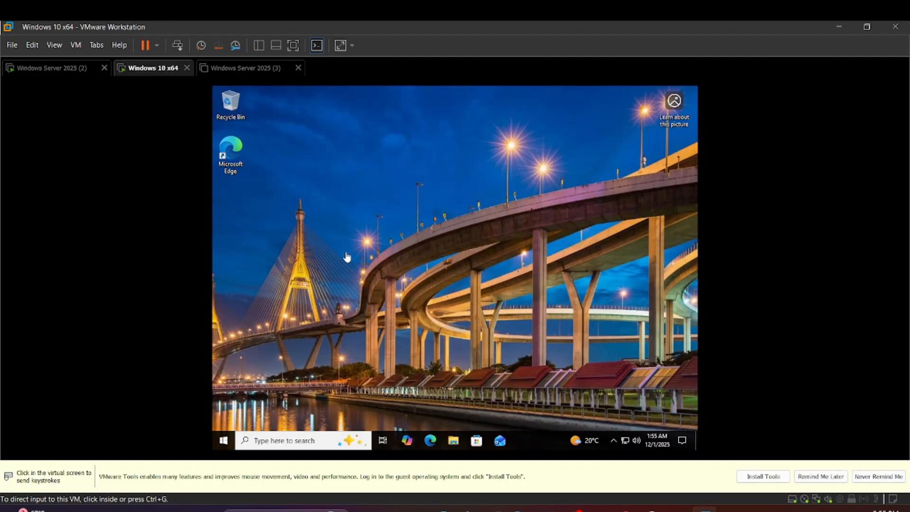
pyautogui.click(48, 72)
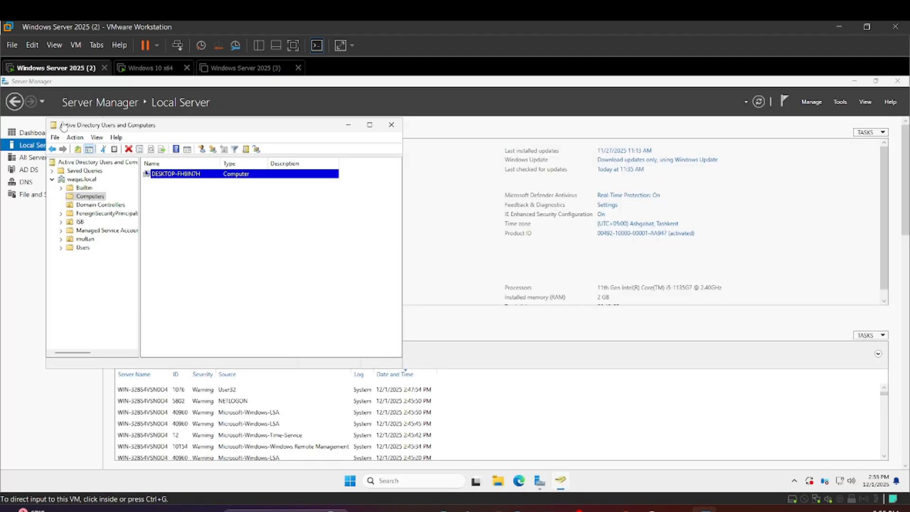
pyautogui.click(80, 222)
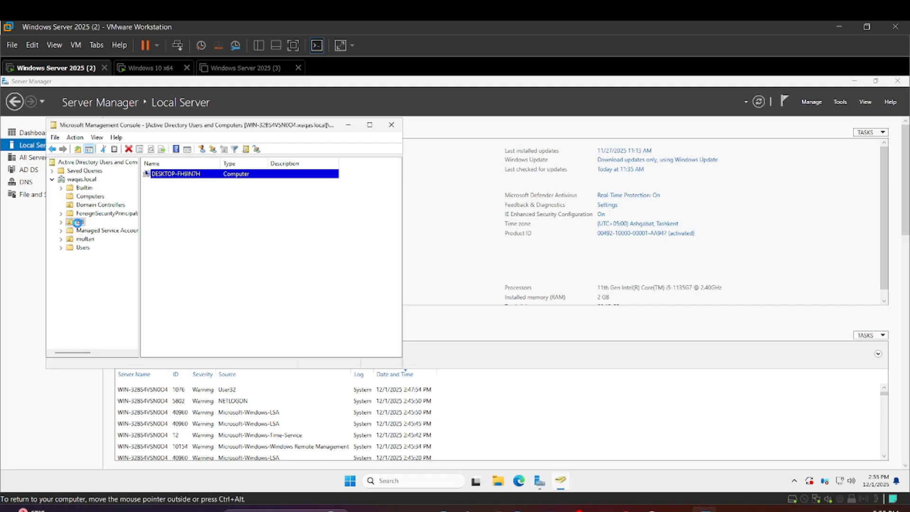
pyautogui.click(161, 174)
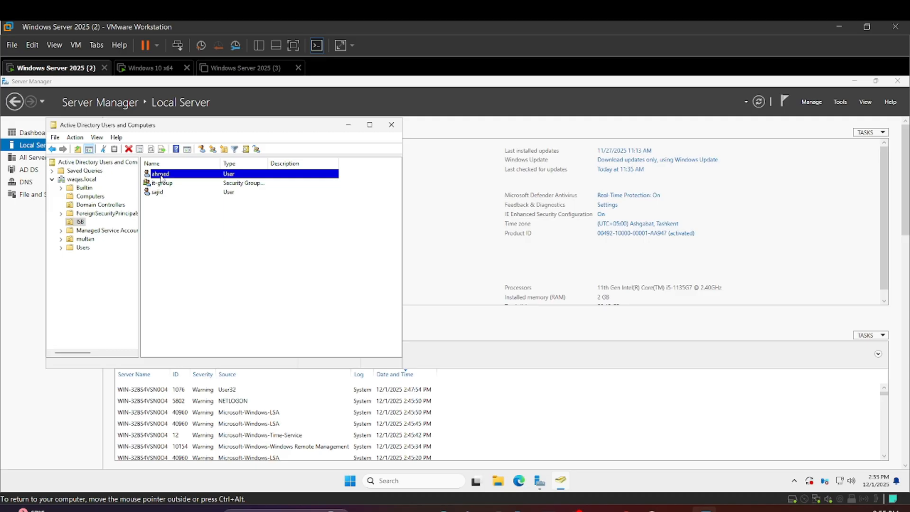
pyautogui.doubleClick(160, 177)
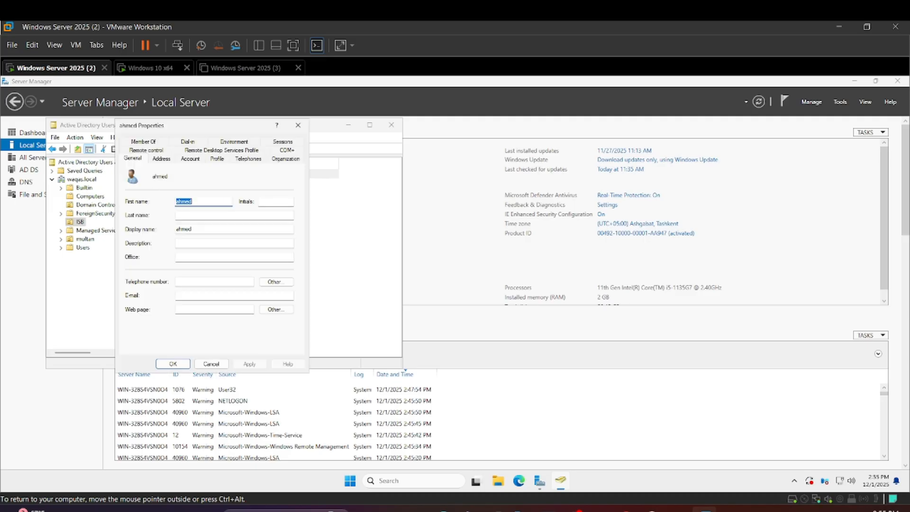
pyautogui.click(164, 159)
pyautogui.click(190, 159)
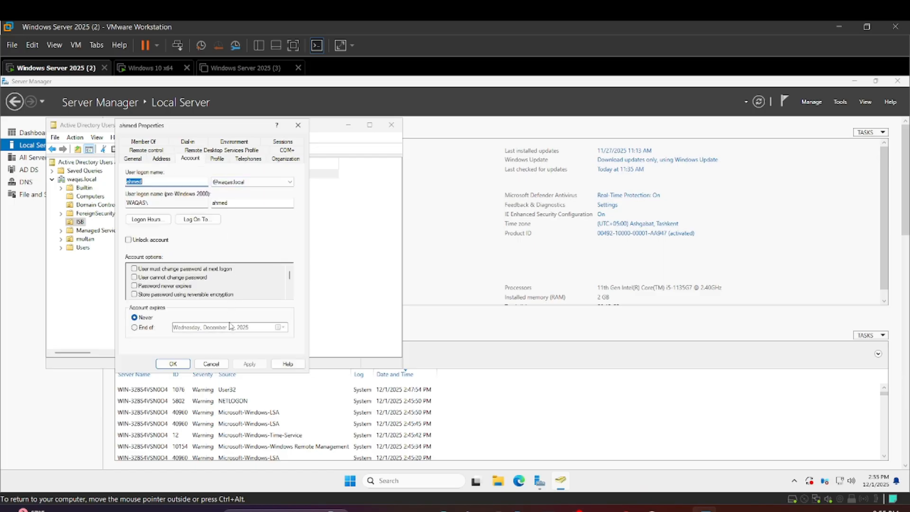
# Switch to the Windows 10 x64 machine, send it Ctrl+Alt+Del, and sign out of the local account
pyautogui.click(152, 69)
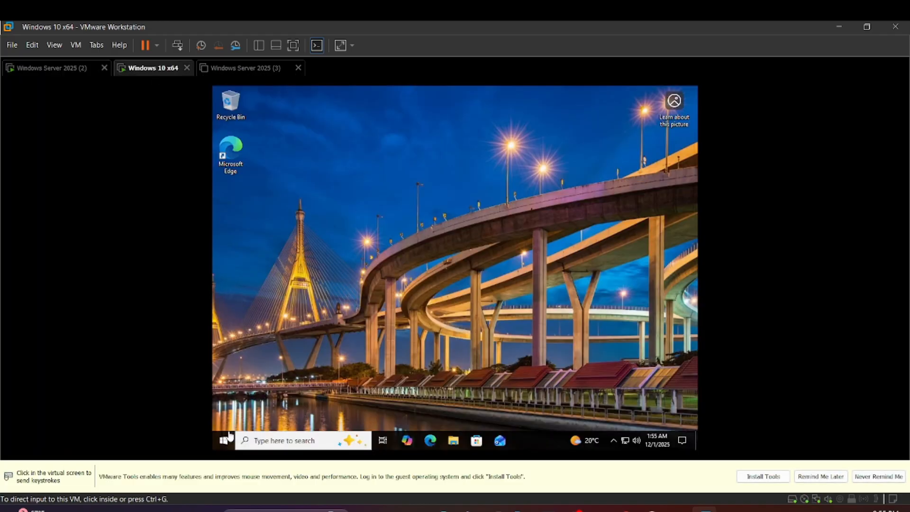
pyautogui.rightClick(148, 71)
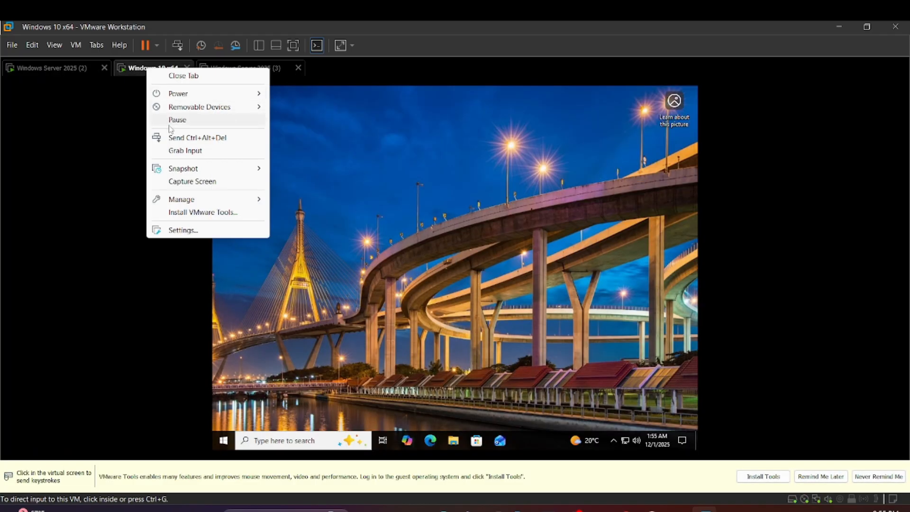
pyautogui.click(182, 137)
pyautogui.click(438, 241)
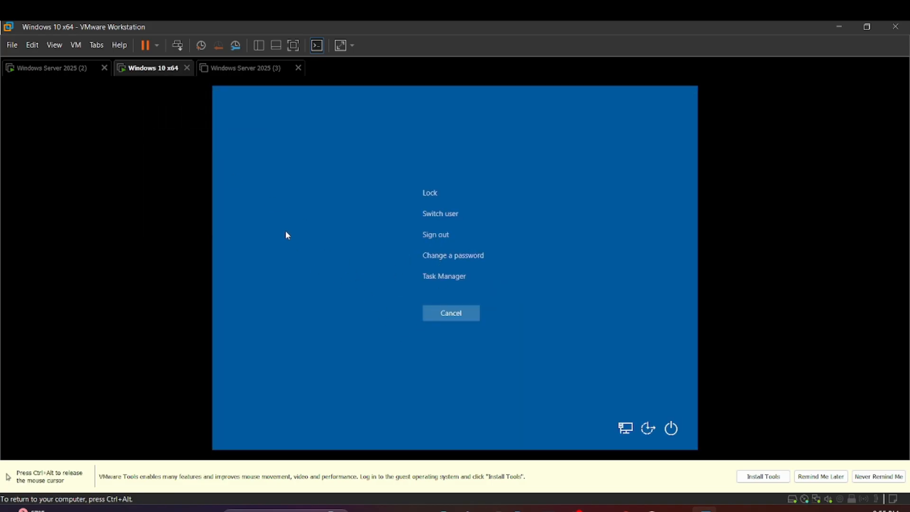
pyautogui.click(444, 236)
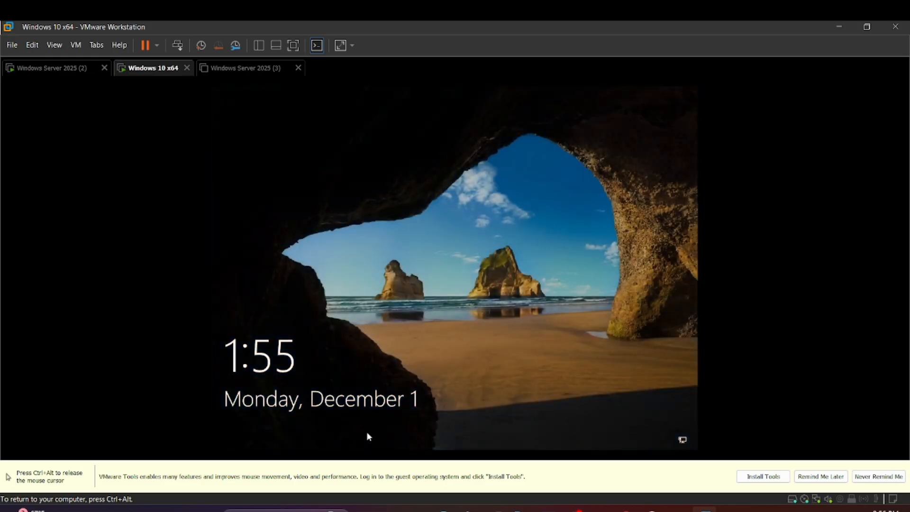
# Sign in to the Windows 10 client as Other user, entering the domain user's waqas.local logon name and the account password
pyautogui.click(250, 346)
pyautogui.click(255, 429)
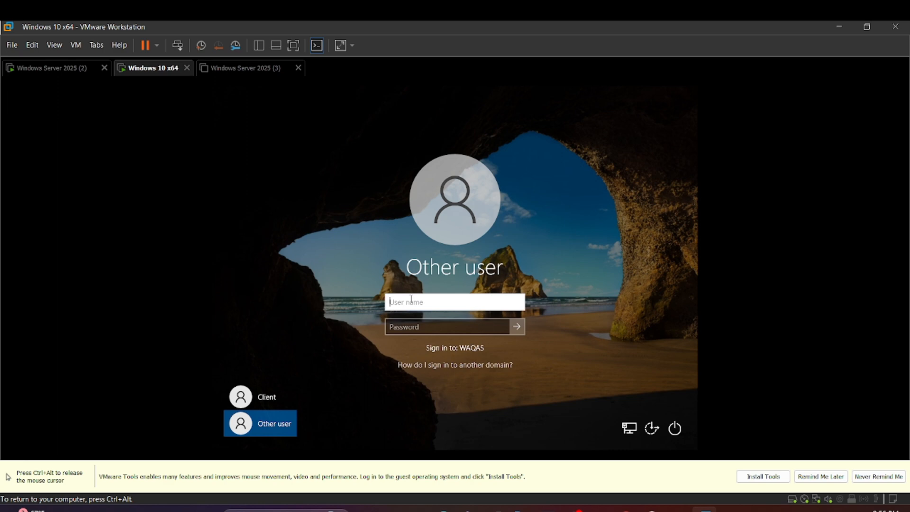
pyautogui.write('ahmed@w')
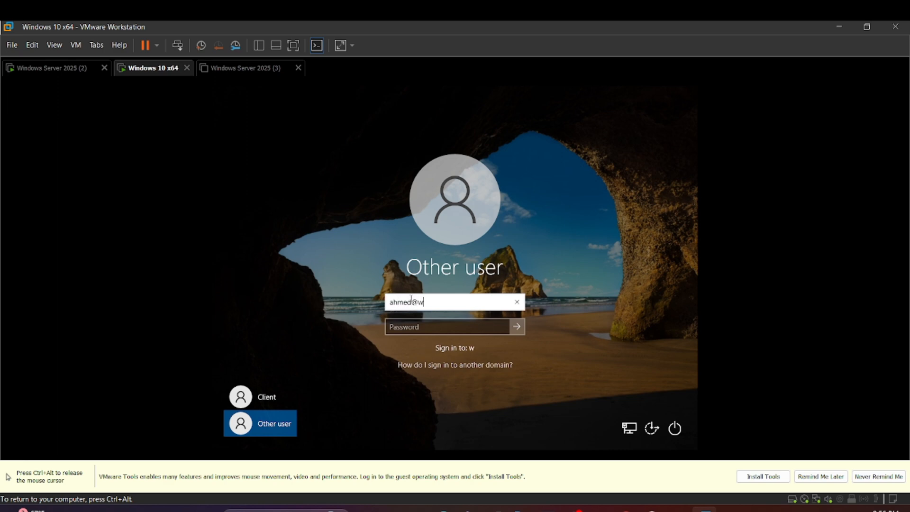
pyautogui.write('aqas.local')
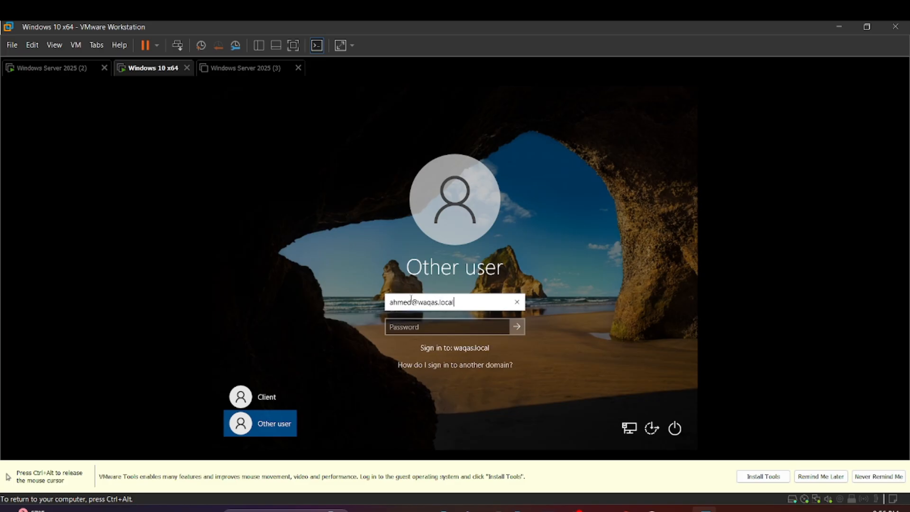
pyautogui.press('Tab')
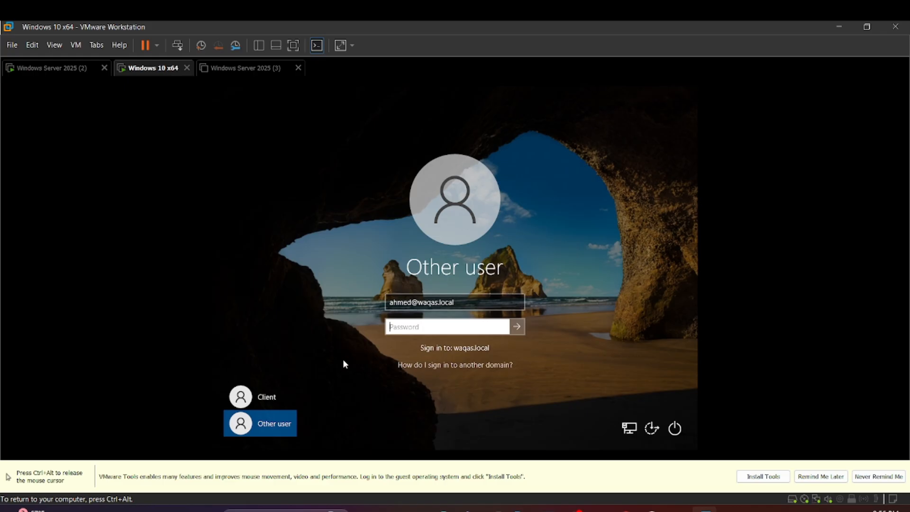
pyautogui.write('••••••••••')
pyautogui.press('Return')
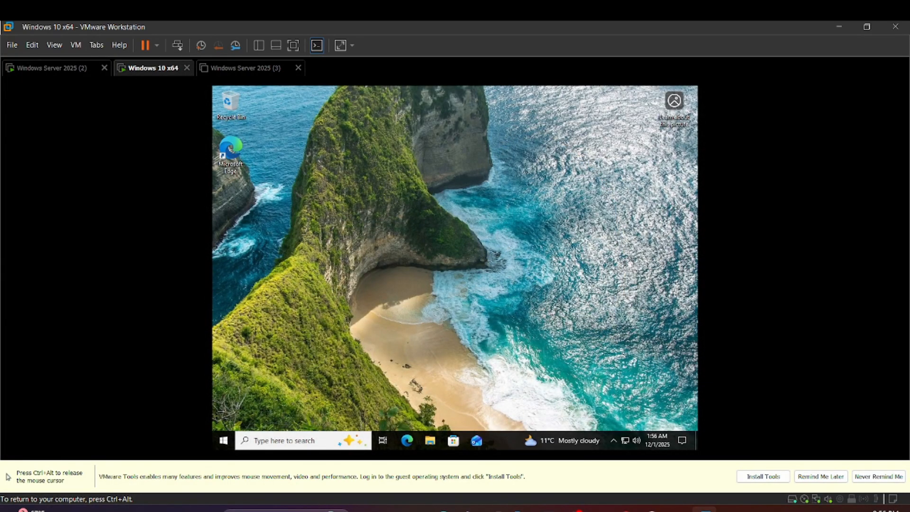
# Refresh the Windows 10 desktop and release the mouse pointer from the virtual machine
pyautogui.rightClick(432, 168)
pyautogui.click(442, 196)
pyautogui.hotkey('ctrl', 'alt')
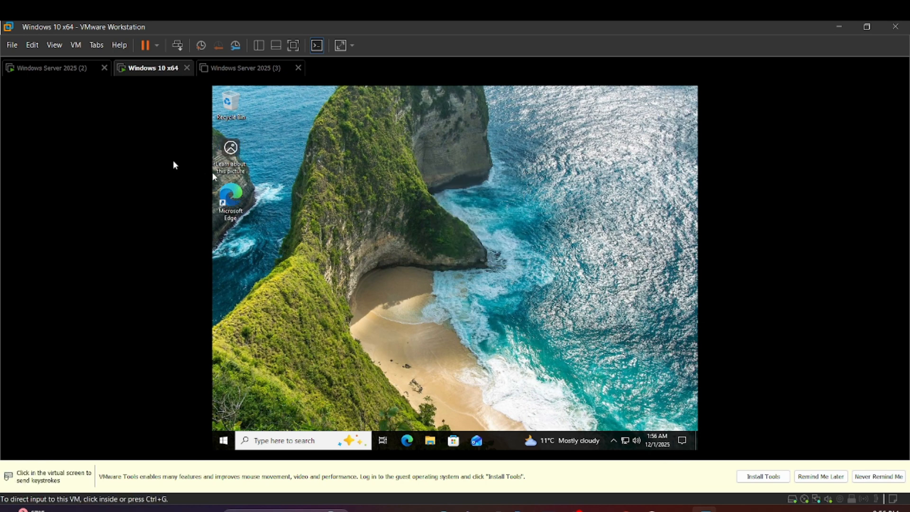
# Switch to the Windows Server 2025 (2) machine and close the user's properties and Active Directory Users and Computers
pyautogui.click(49, 69)
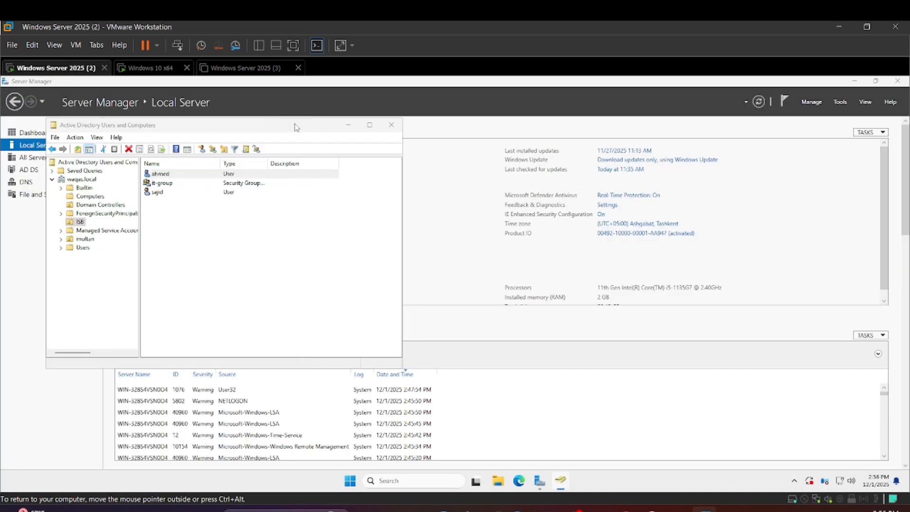
pyautogui.click(298, 125)
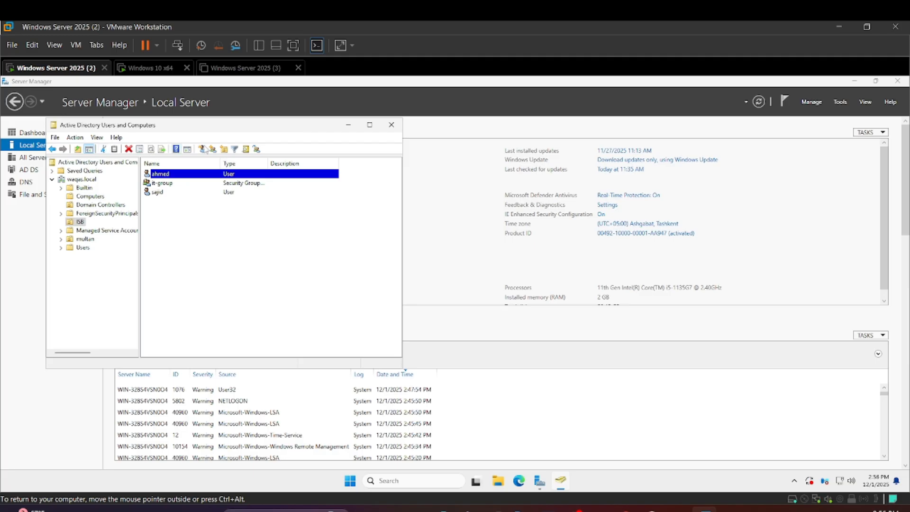
pyautogui.click(391, 125)
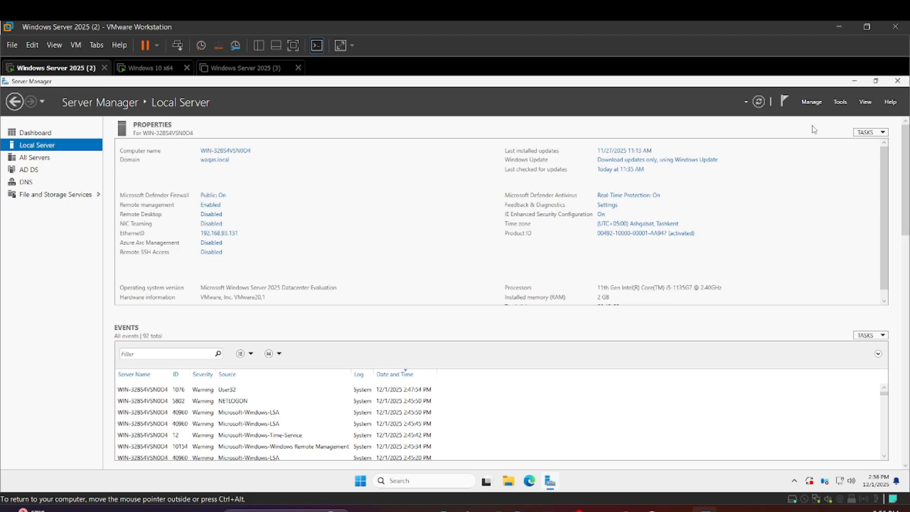
# Reopen Active Directory Users and Computers, check the Computers container for the joined client, and close the console
pyautogui.click(839, 105)
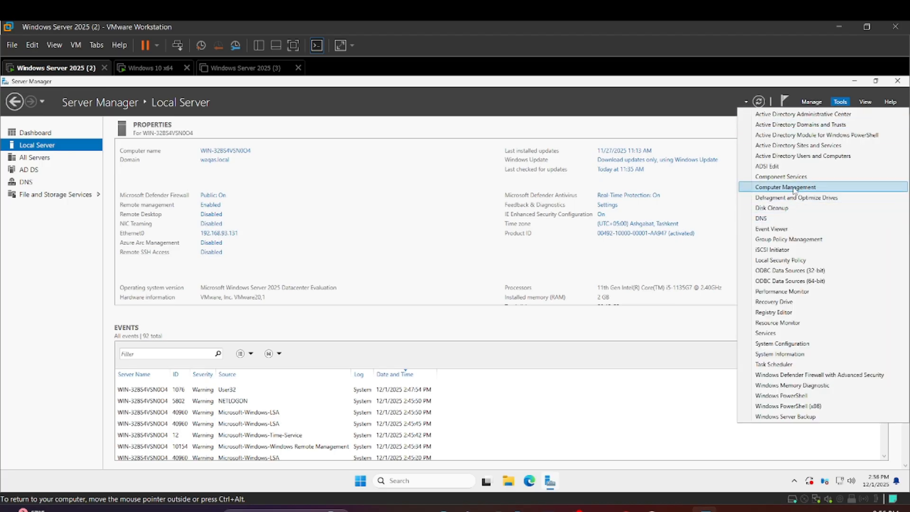
pyautogui.click(806, 157)
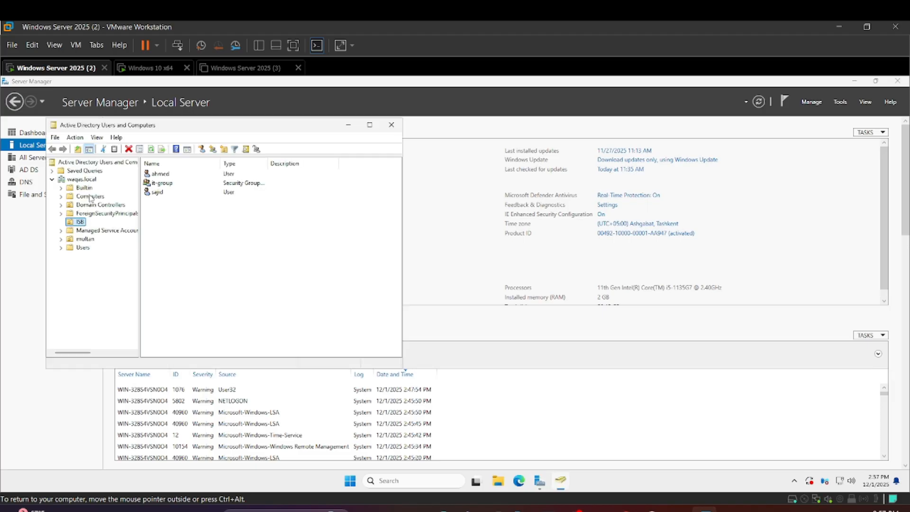
pyautogui.click(85, 197)
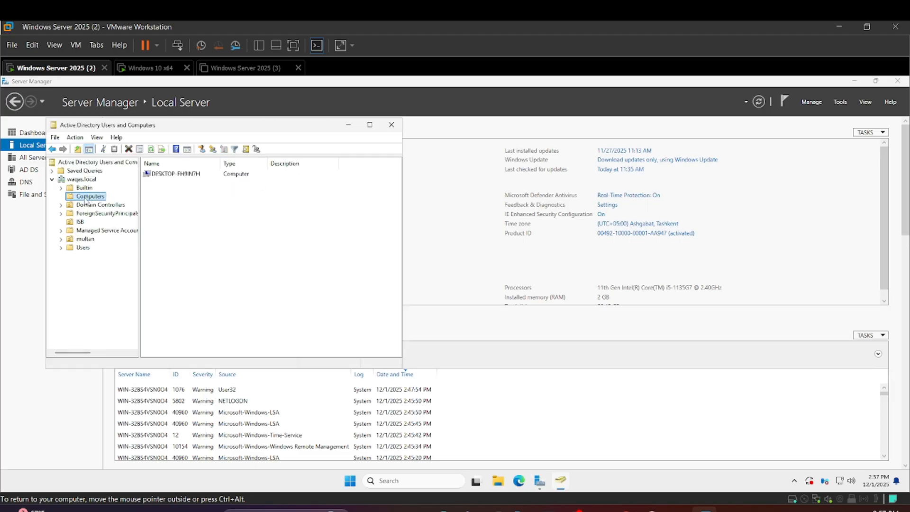
pyautogui.click(183, 175)
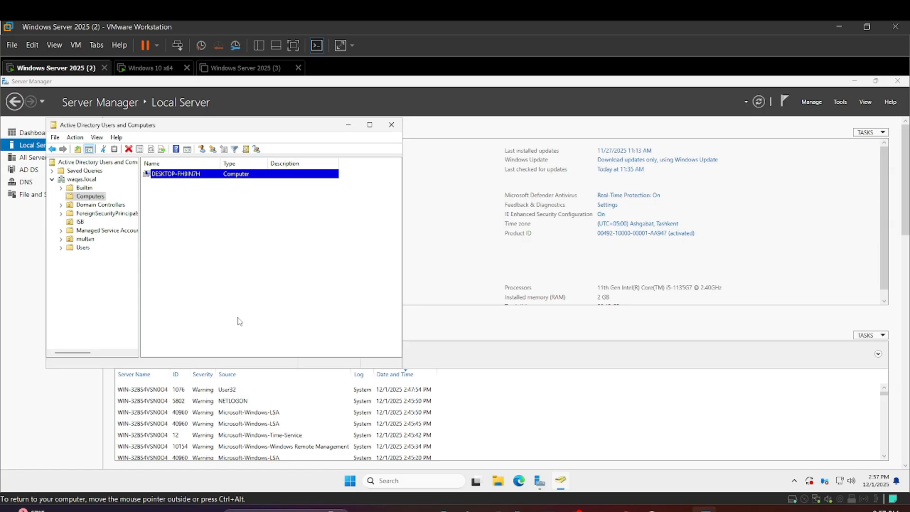
pyautogui.click(391, 125)
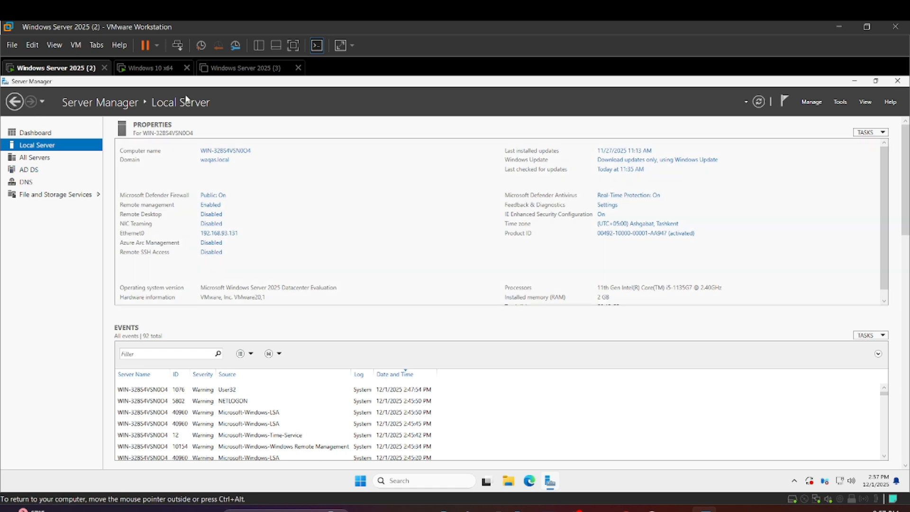
# Open Active Directory Users and Computers and show the properties of the first user in the ISB organizational unit
pyautogui.click(841, 102)
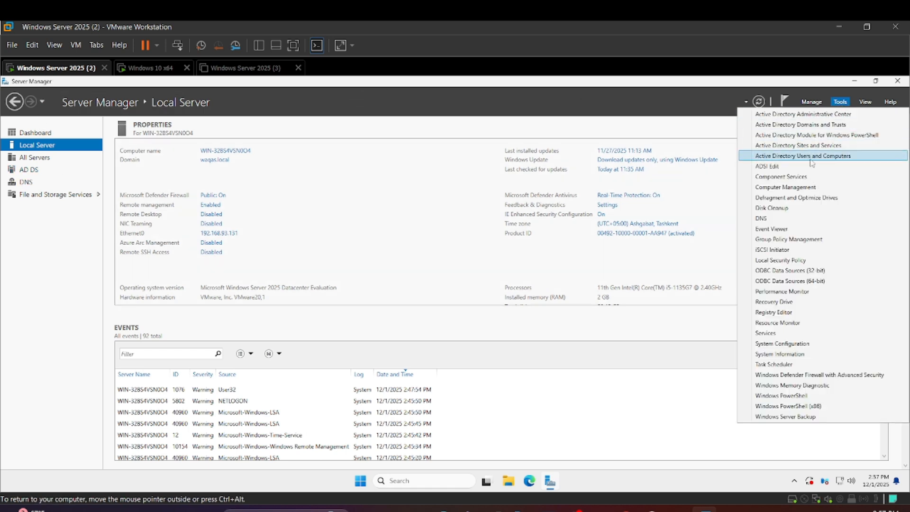
pyautogui.click(813, 158)
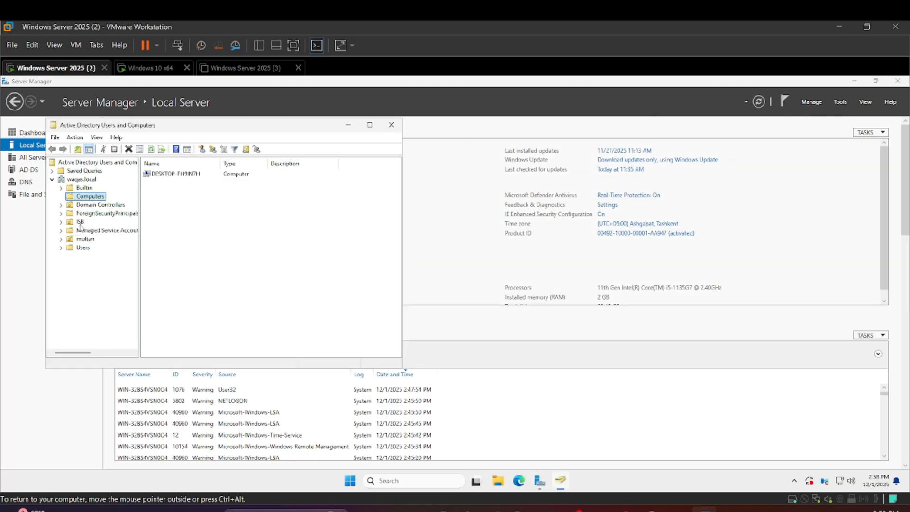
pyautogui.click(80, 222)
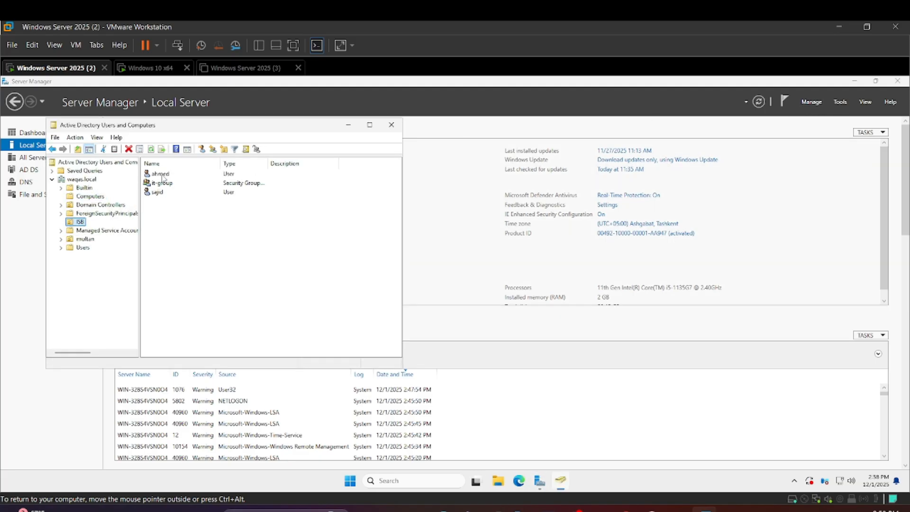
pyautogui.click(161, 175)
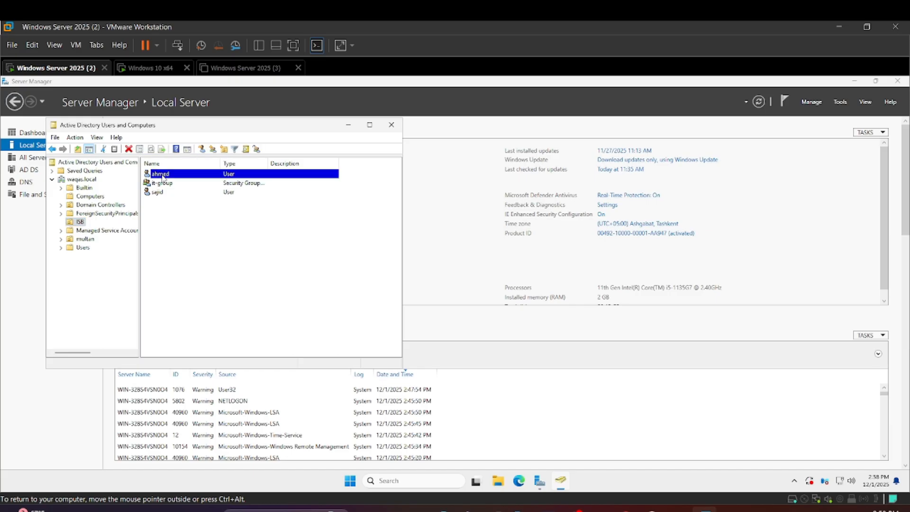
pyautogui.doubleClick(161, 175)
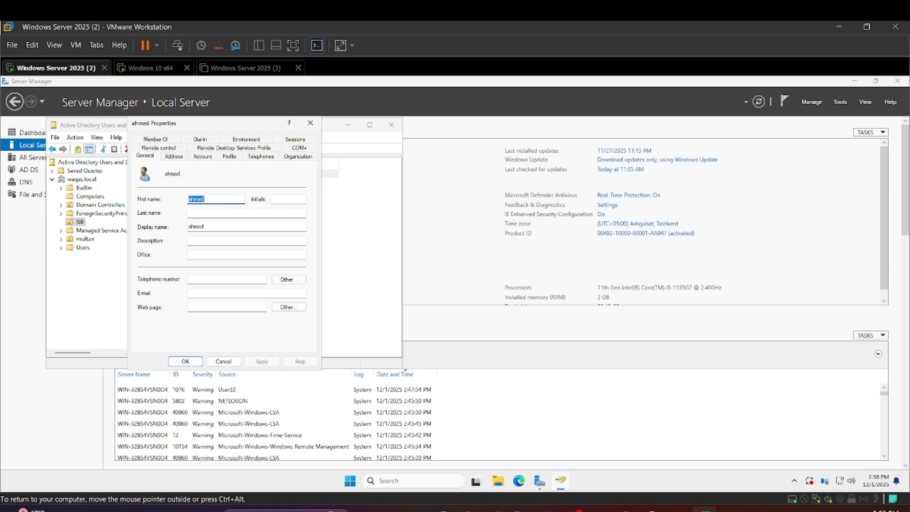
# Enter the user's last name and telephone number in the general properties
pyautogui.click(223, 199)
pyautogui.click(199, 213)
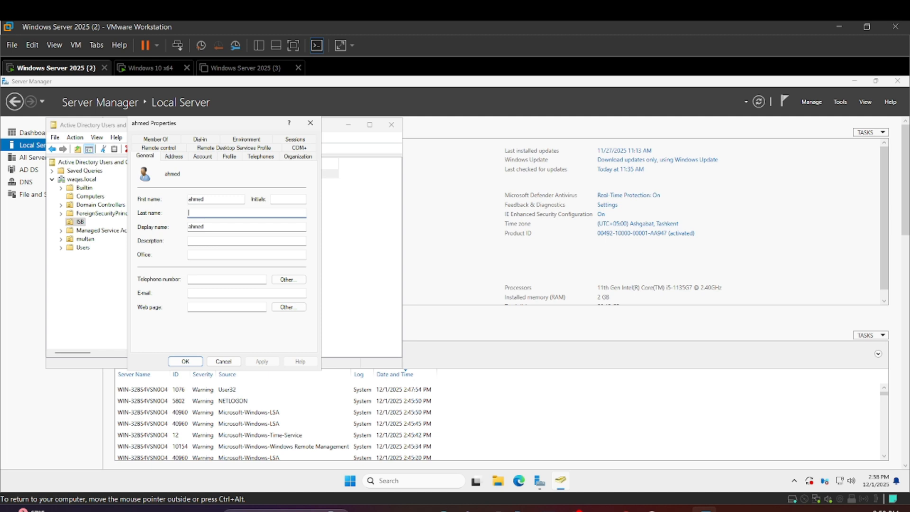
pyautogui.write('irfan')
pyautogui.click(215, 242)
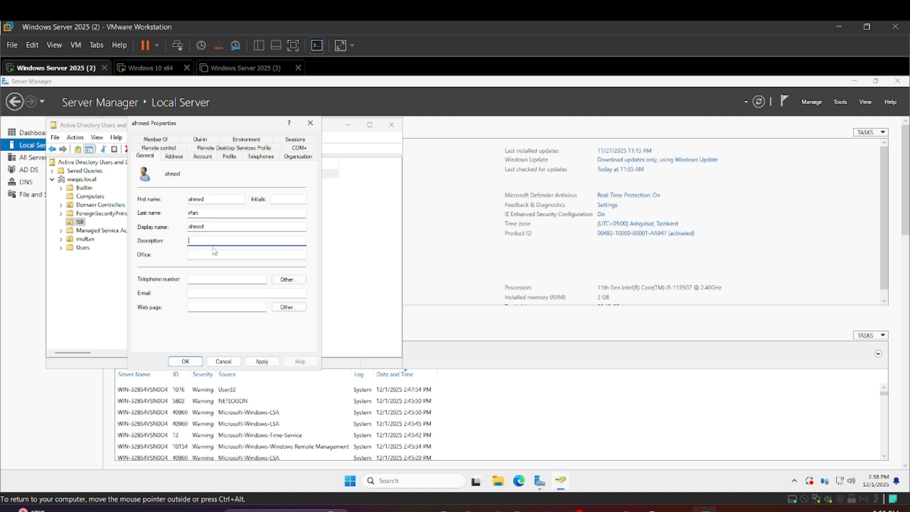
pyautogui.click(215, 255)
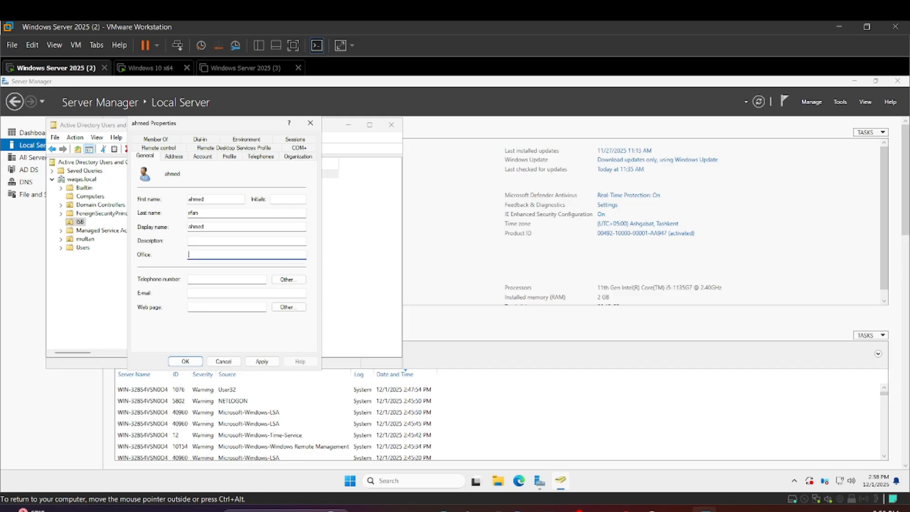
pyautogui.click(216, 278)
pyautogui.write('1223456789')
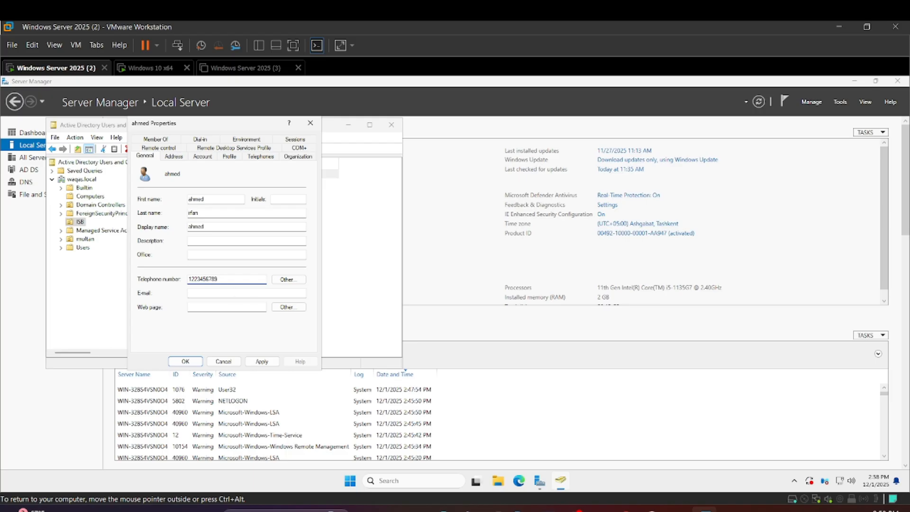
# Fill in the user's e-mail address and web page in the general properties
pyautogui.click(245, 292)
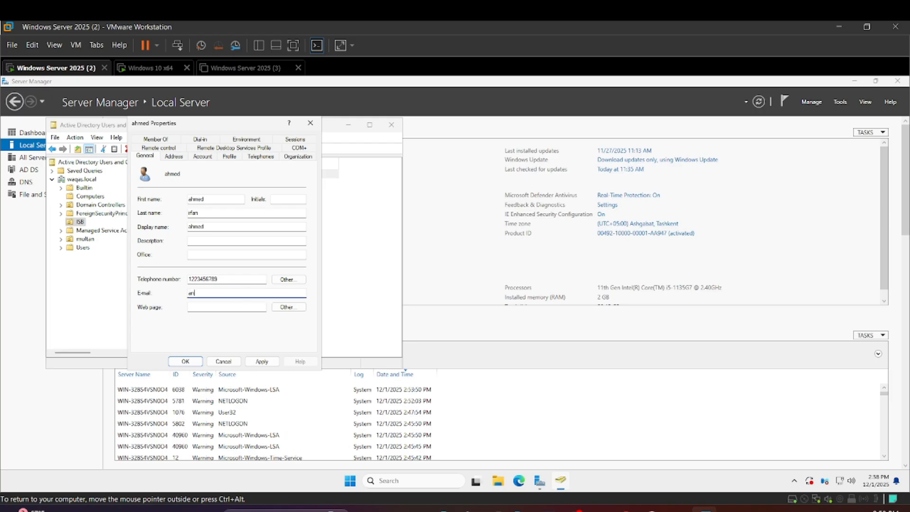
pyautogui.click(237, 311)
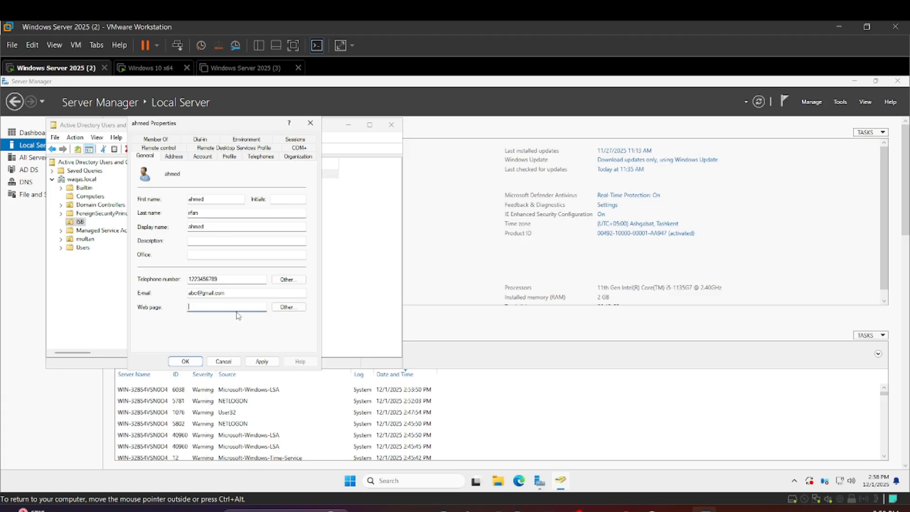
pyautogui.write('ahmed.com')
# Fill in the Street and P.O. Box fields of the user's address properties
pyautogui.click(182, 158)
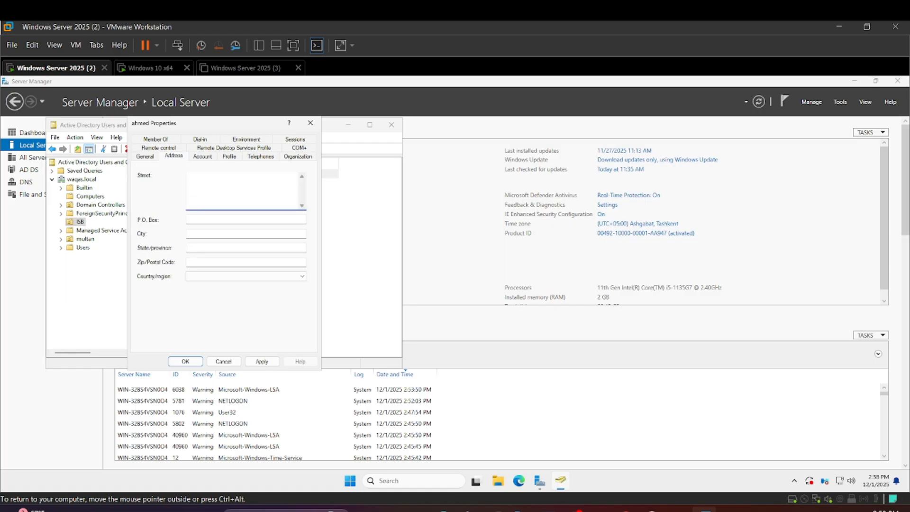
pyautogui.click(206, 219)
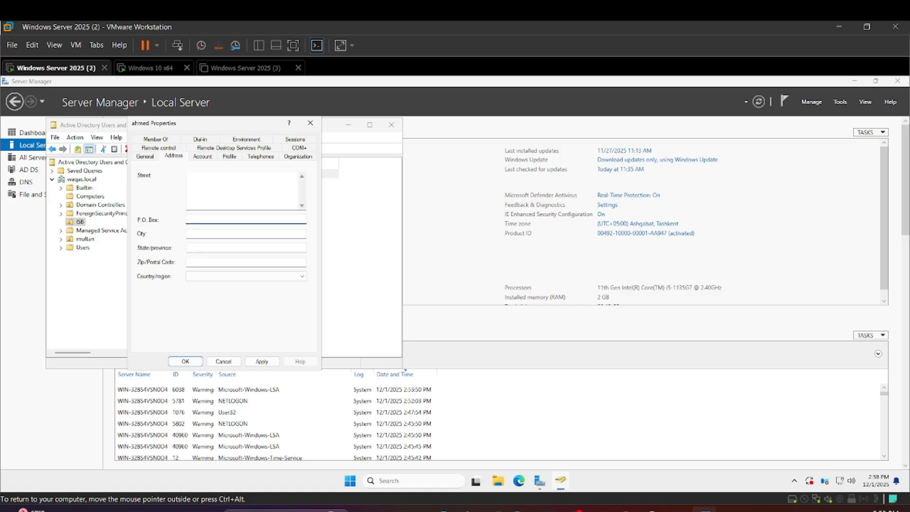
pyautogui.click(201, 193)
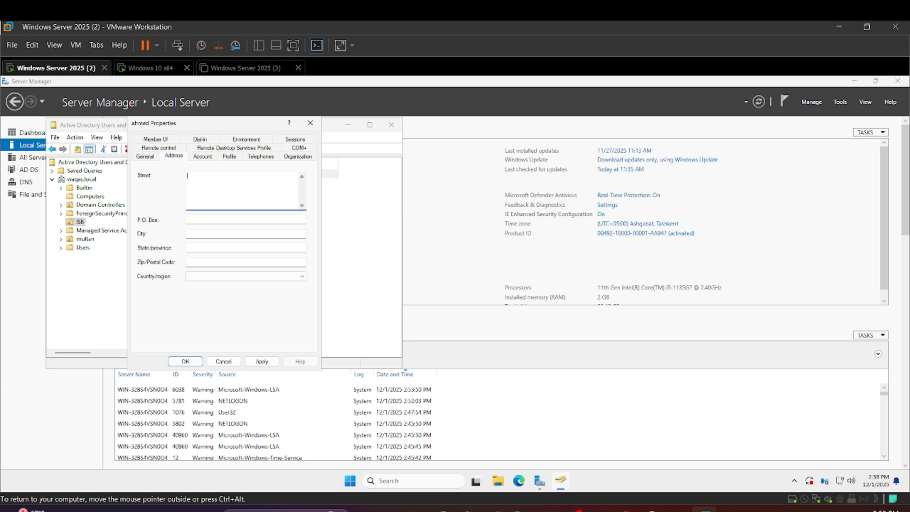
pyautogui.write('pakistan')
pyautogui.press('Tab')
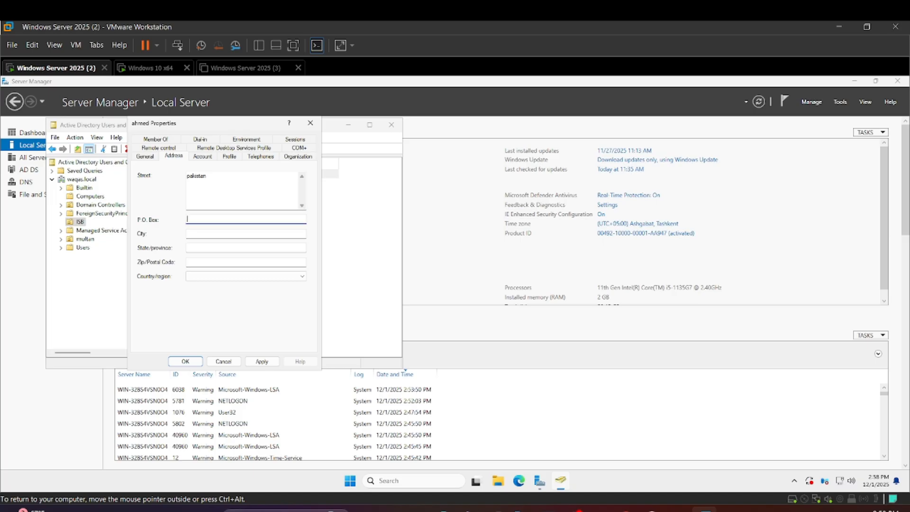
pyautogui.write('islamabad')
pyautogui.press('Tab')
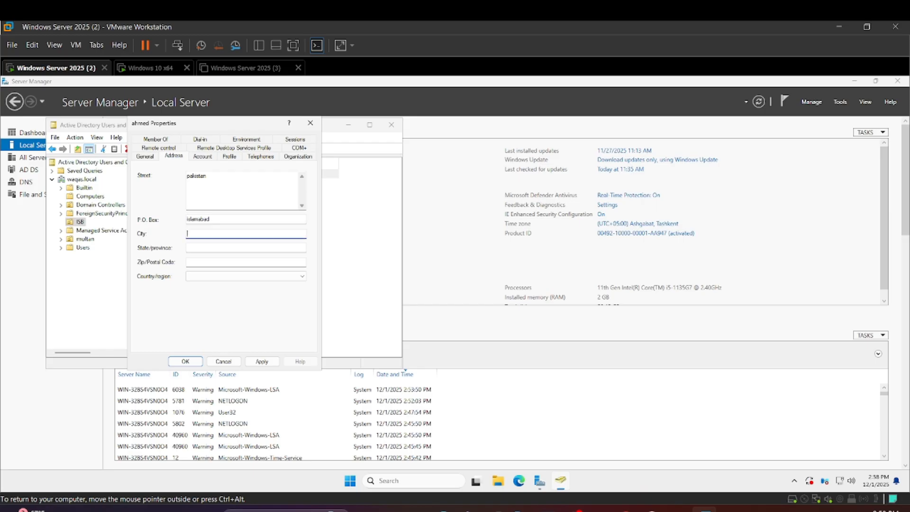
# Fill in the City and State/province fields of the user's address, leaving the postal code empty
pyautogui.write('khano')
pyautogui.write('pul')
pyautogui.press('Tab')
pyautogui.write('punj')
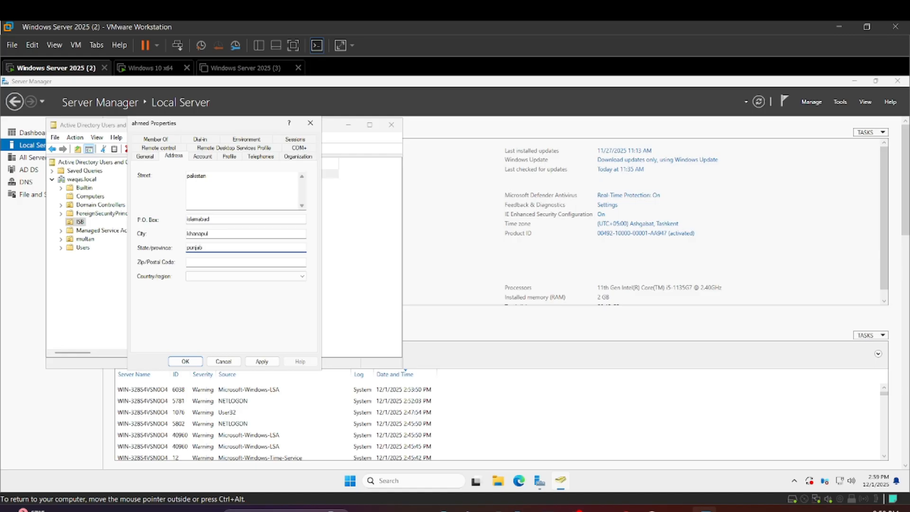
pyautogui.write('ab')
pyautogui.press('Tab')
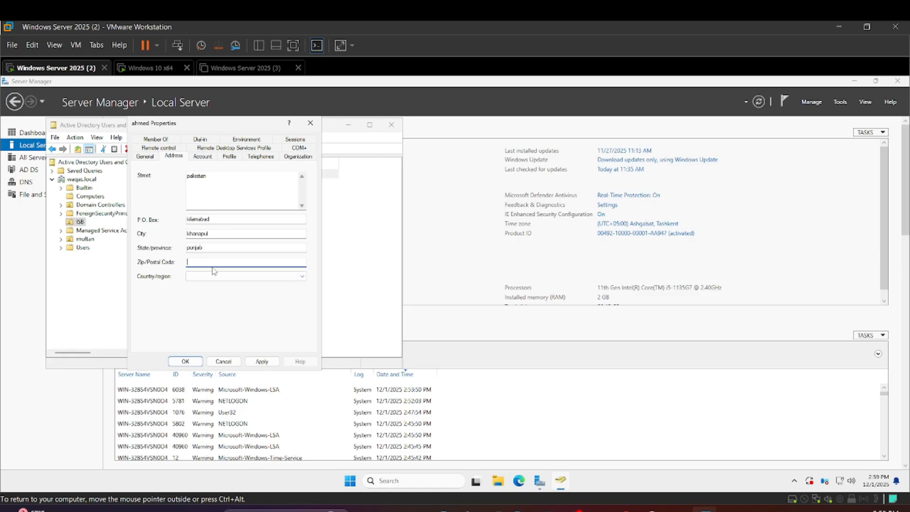
# Set the Country/region of the user's address to Pakistan
pyautogui.click(213, 276)
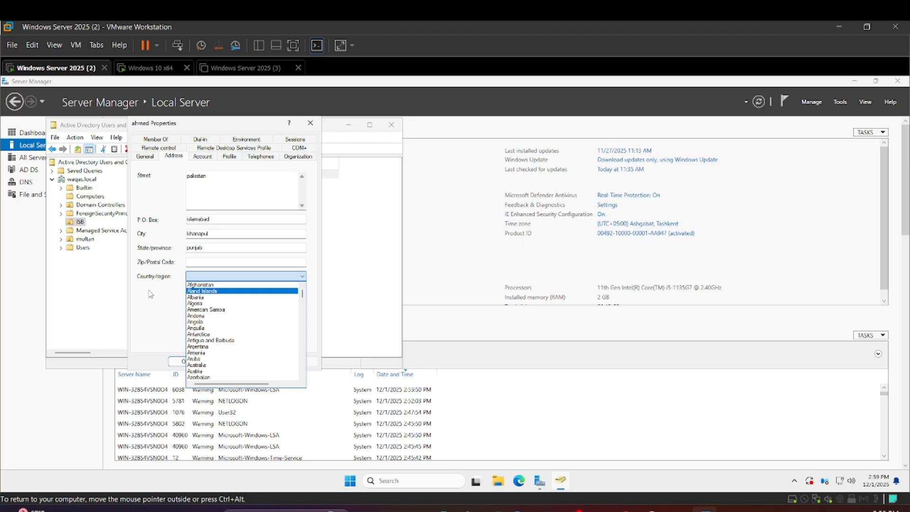
pyautogui.write('p')
pyautogui.scroll(-5, 170, 334)
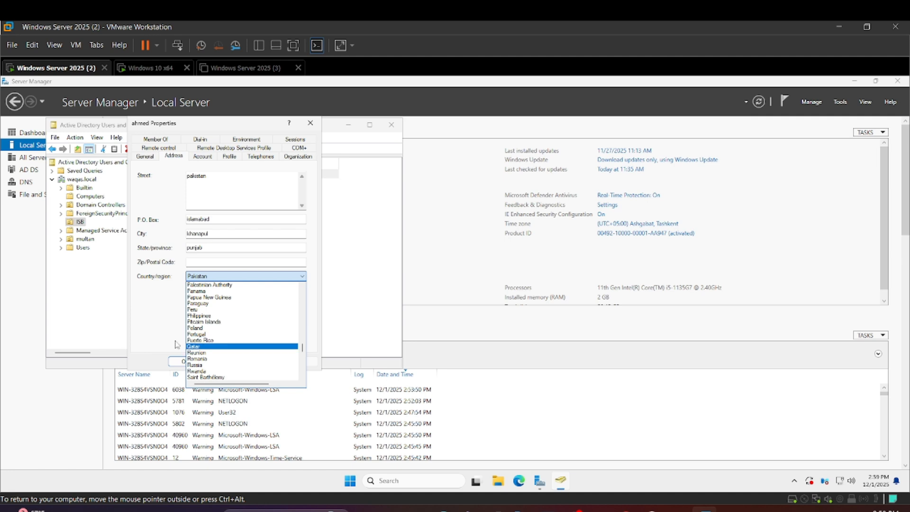
pyautogui.press('p')
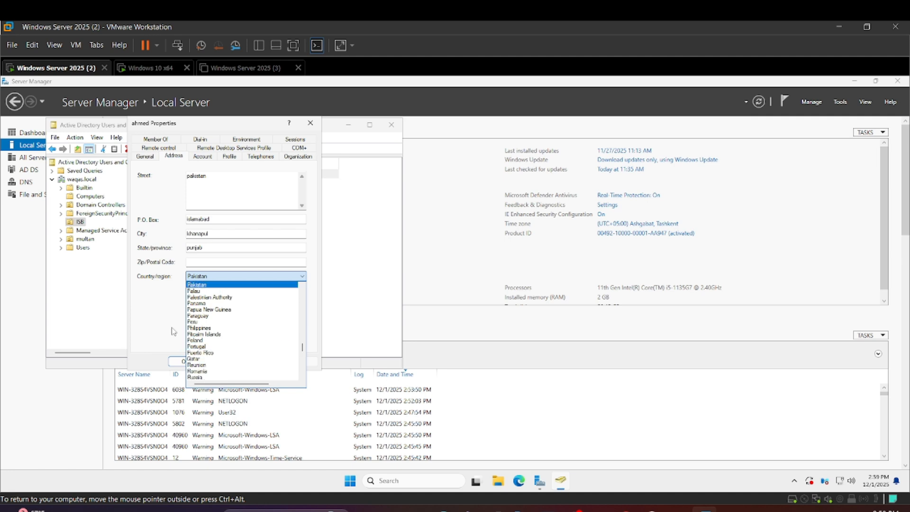
pyautogui.click(217, 285)
# Deny logon for all days and hours in the user's account logon hours
pyautogui.click(211, 159)
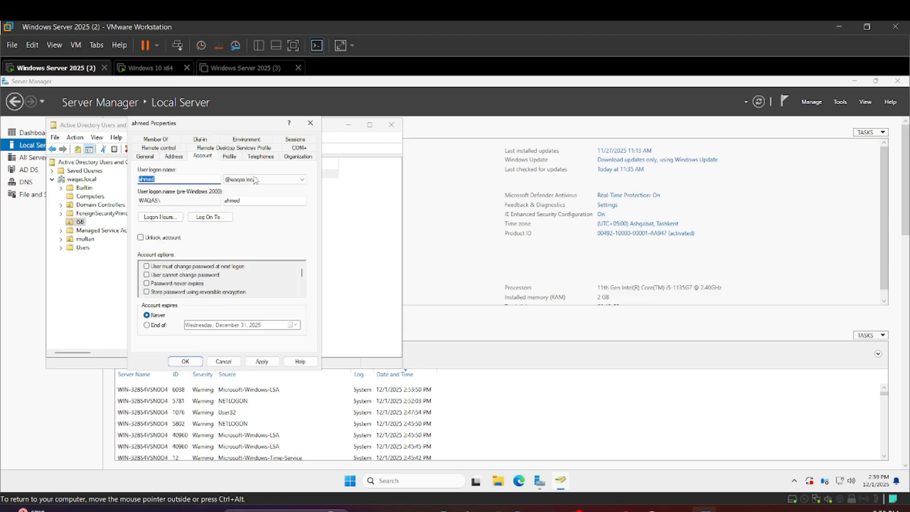
pyautogui.click(169, 221)
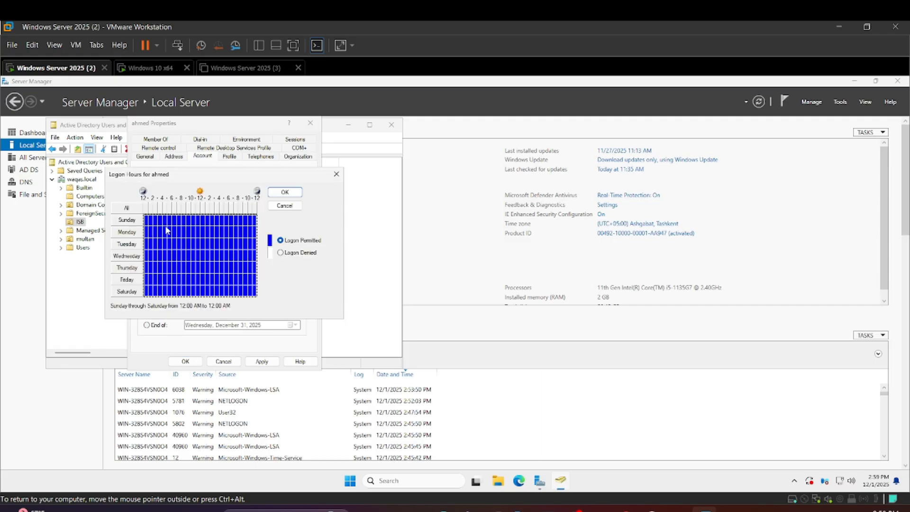
pyautogui.click(280, 254)
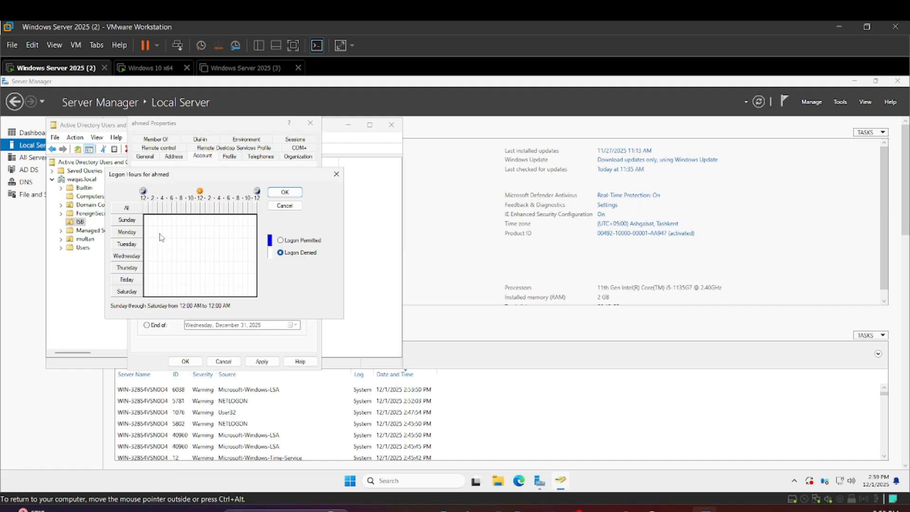
# Try permitting logon Monday through Thursday from 8:00 AM to 8:00 PM, and deny that block again
pyautogui.click(186, 232)
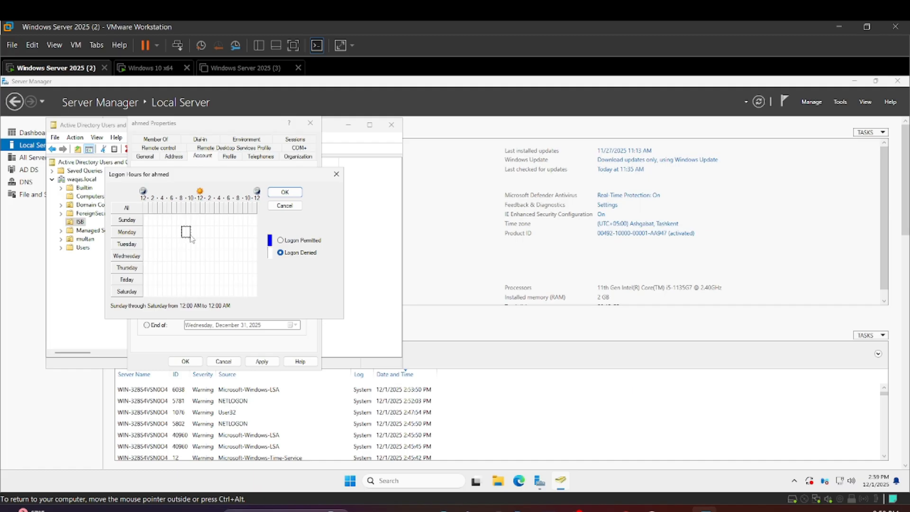
pyautogui.moveTo(192, 239); pyautogui.dragTo(238, 269)
pyautogui.click(281, 242)
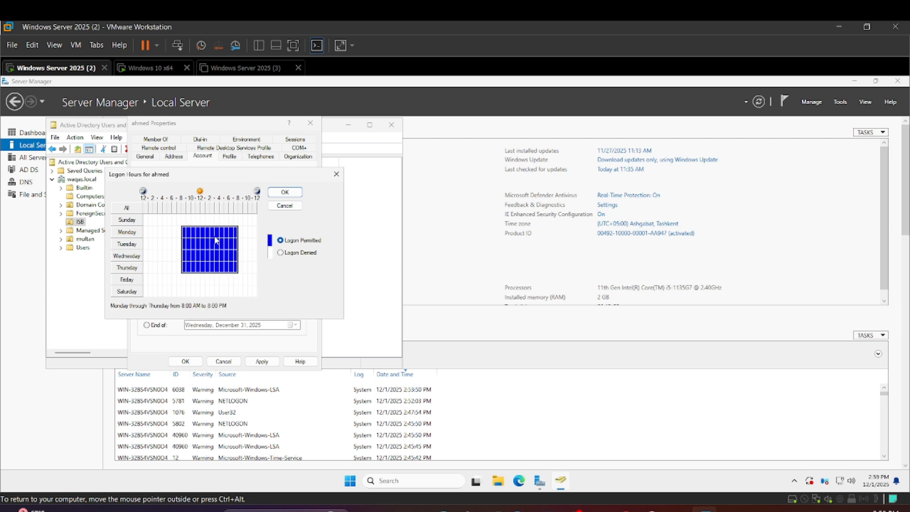
pyautogui.click(281, 252)
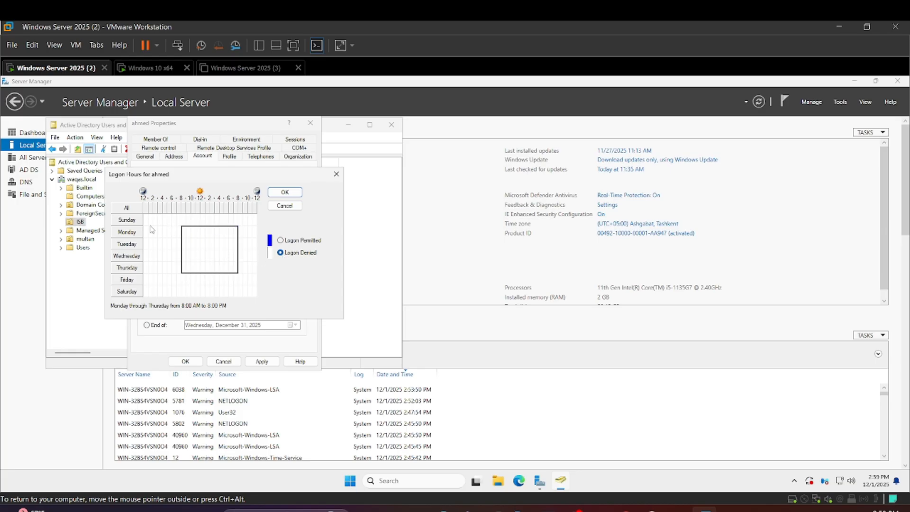
# Permit logon Sunday through Tuesday from 12:00 AM to 2:00 AM and accept the logon hours
pyautogui.moveTo(150, 220); pyautogui.dragTo(148, 252)
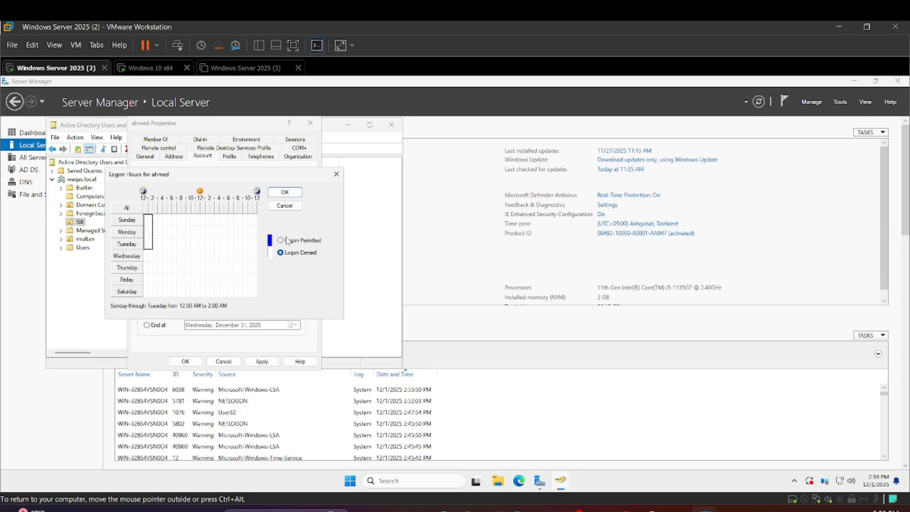
pyautogui.click(280, 240)
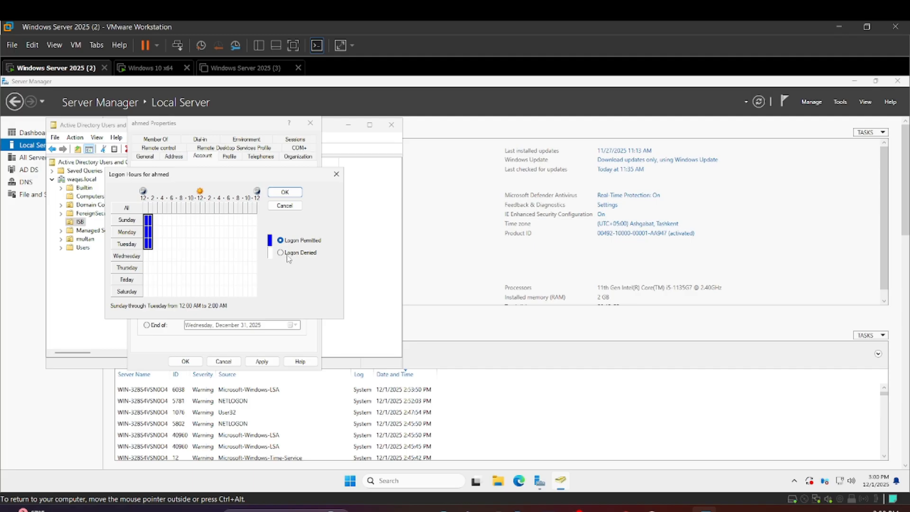
pyautogui.click(275, 193)
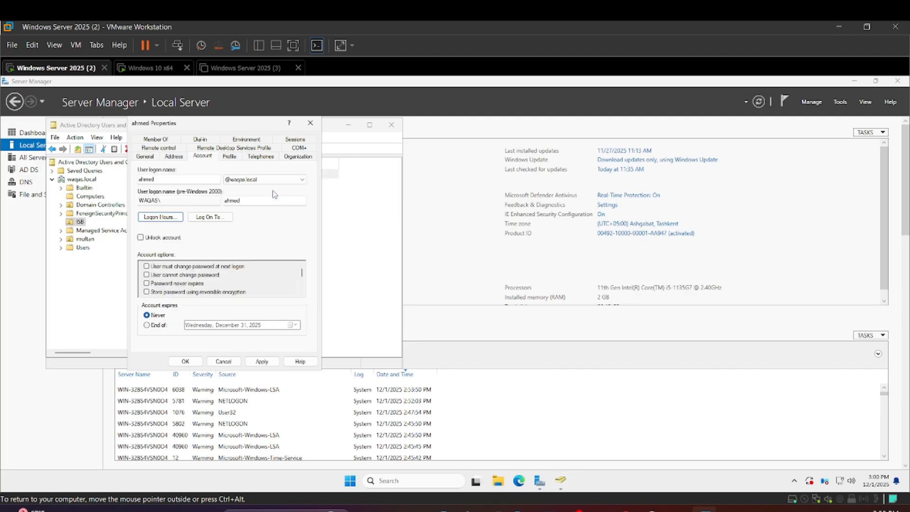
# Switch to the Windows 10 x64 virtual machine and sign the domain user out from the security screen
pyautogui.click(137, 67)
pyautogui.click(396, 292)
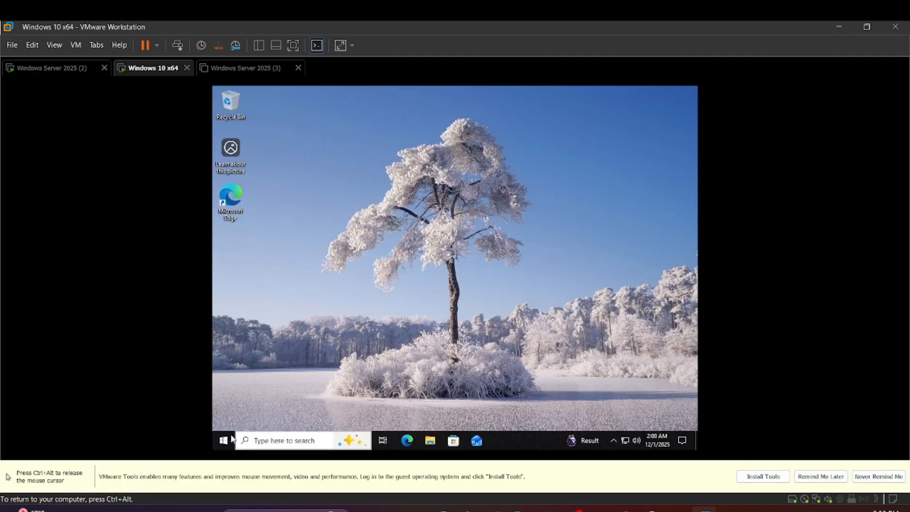
pyautogui.hotkey('ctrl', 'alt')
pyautogui.rightClick(139, 71)
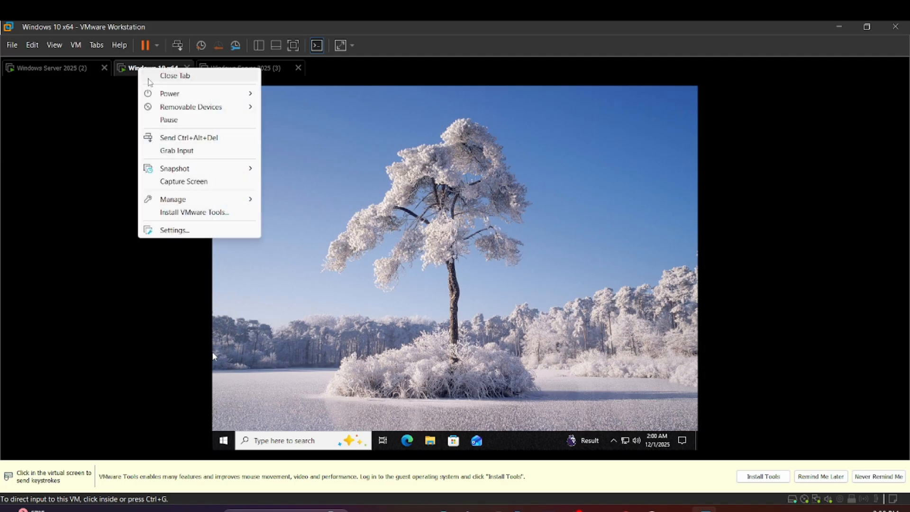
pyautogui.click(159, 138)
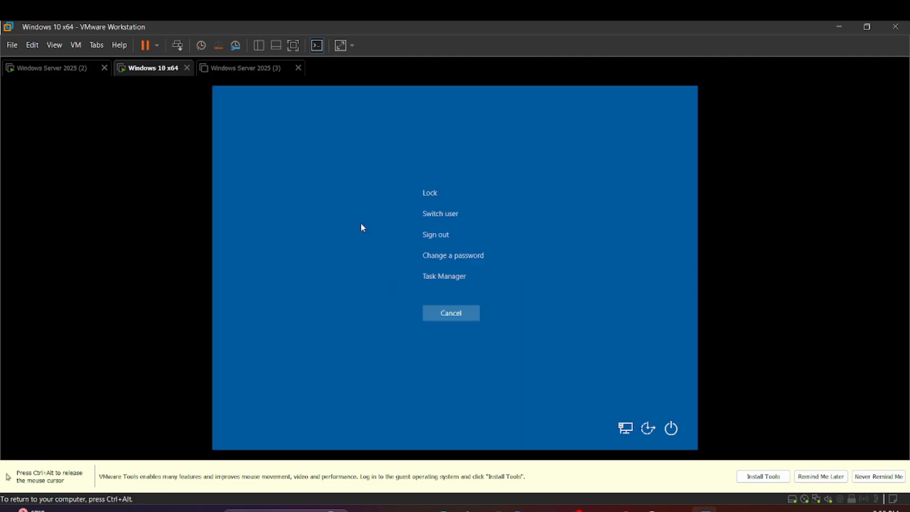
pyautogui.click(425, 235)
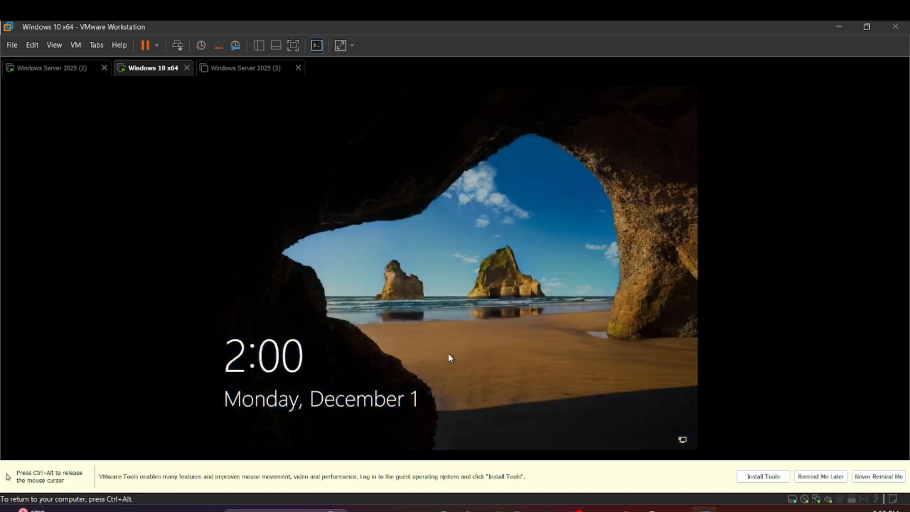
# Sign back in to the Windows 10 client as the same domain user by entering the account password
pyautogui.moveTo(448, 353); pyautogui.dragTo(432, 197)
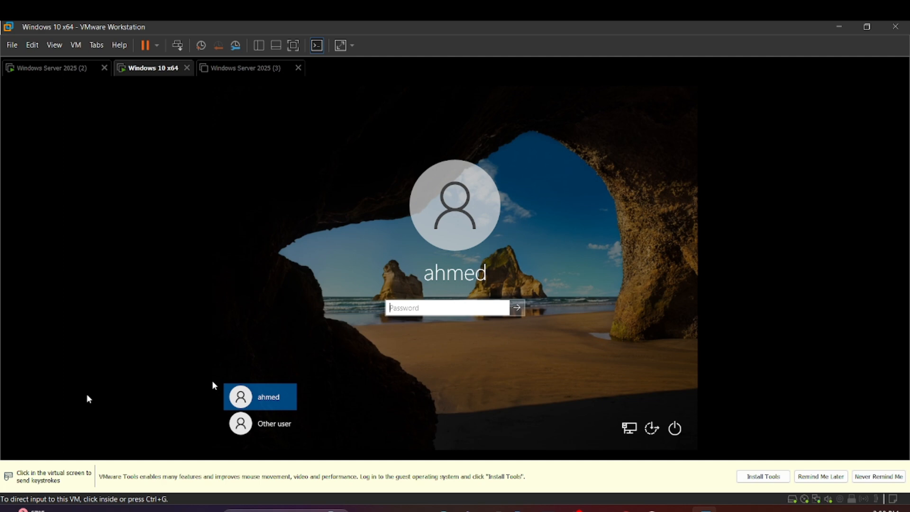
pyautogui.click(126, 354)
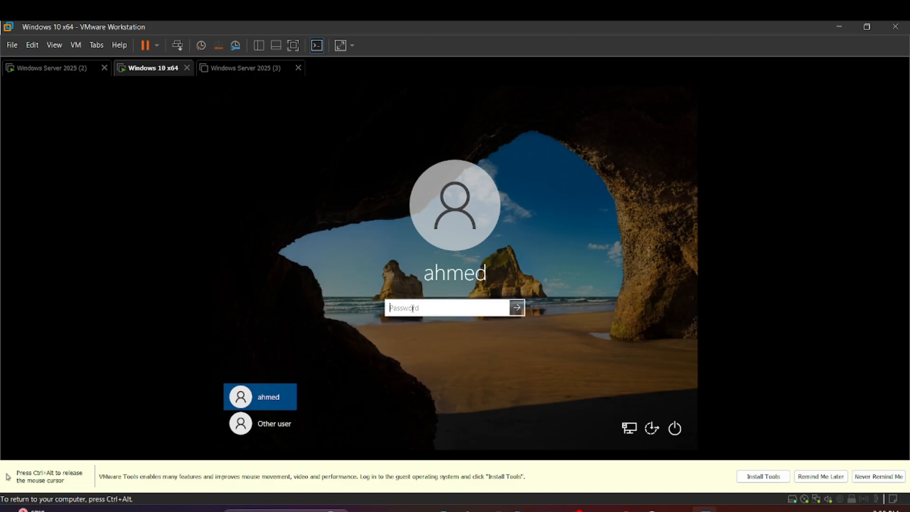
pyautogui.write('••')
pyautogui.press('Return')
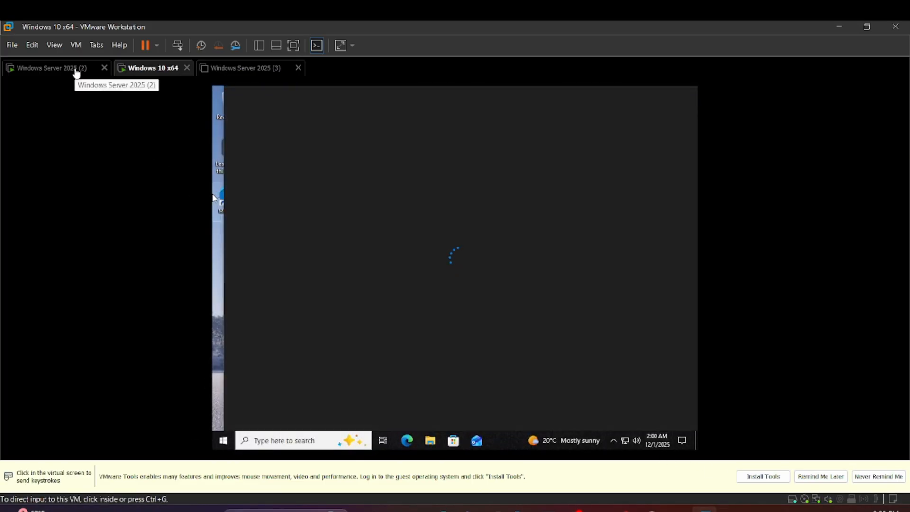
# On the Windows Server 2025 (2) machine, deny the user logon Sunday through Wednesday from 12:00 AM to 5:00 AM
pyautogui.click(75, 70)
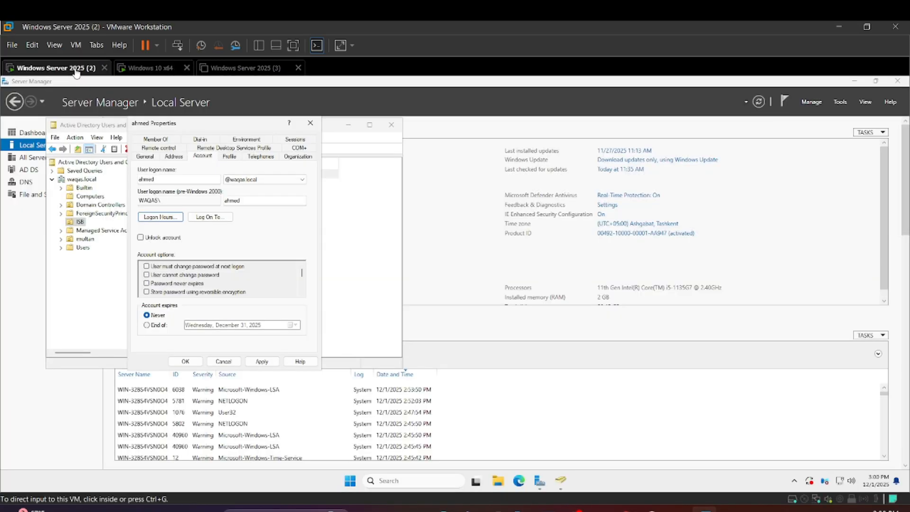
pyautogui.click(161, 218)
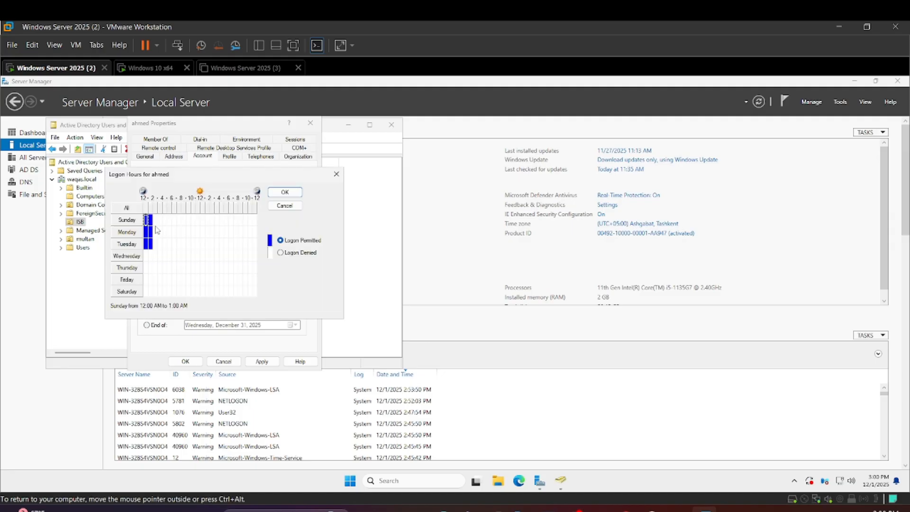
pyautogui.click(280, 252)
pyautogui.moveTo(162, 252); pyautogui.dragTo(144, 215)
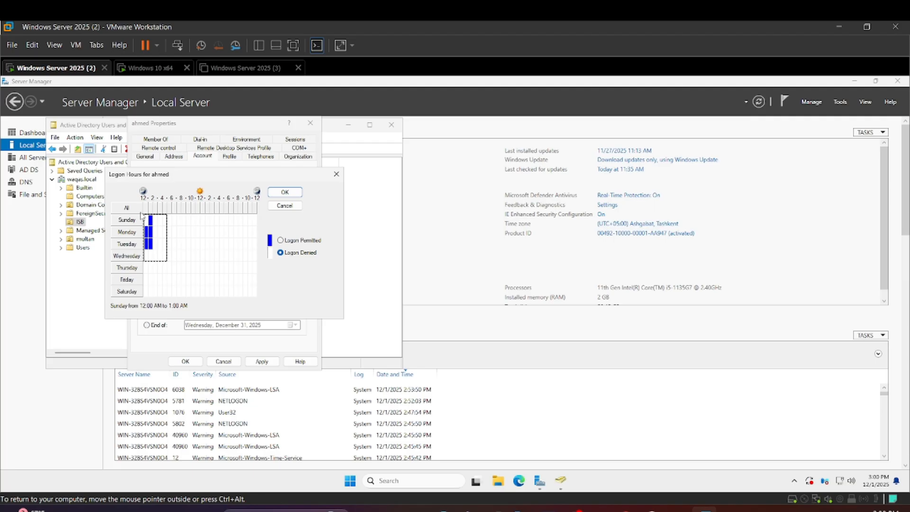
pyautogui.click(286, 254)
# Permit logon Wednesday through Thursday from 9:00 PM to 12:00 AM and accept the logon hours
pyautogui.moveTo(243, 252); pyautogui.dragTo(258, 272)
pyautogui.click(281, 241)
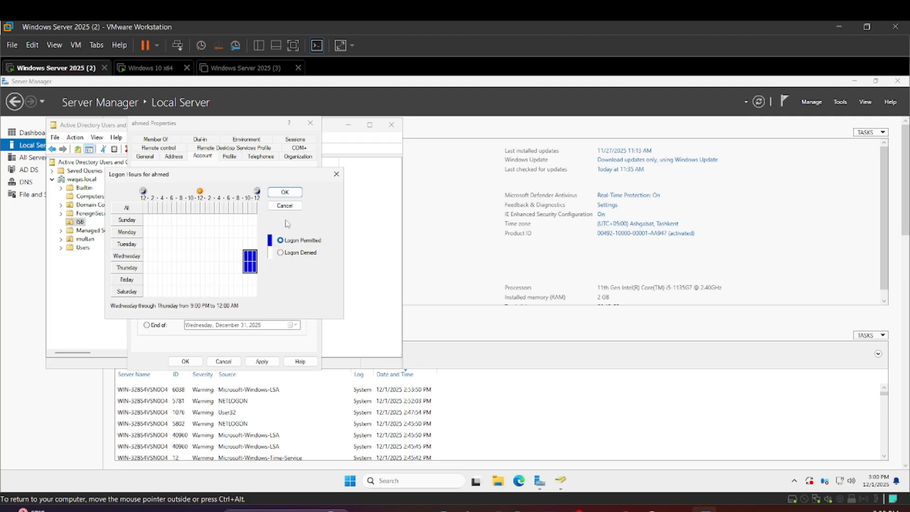
pyautogui.click(285, 193)
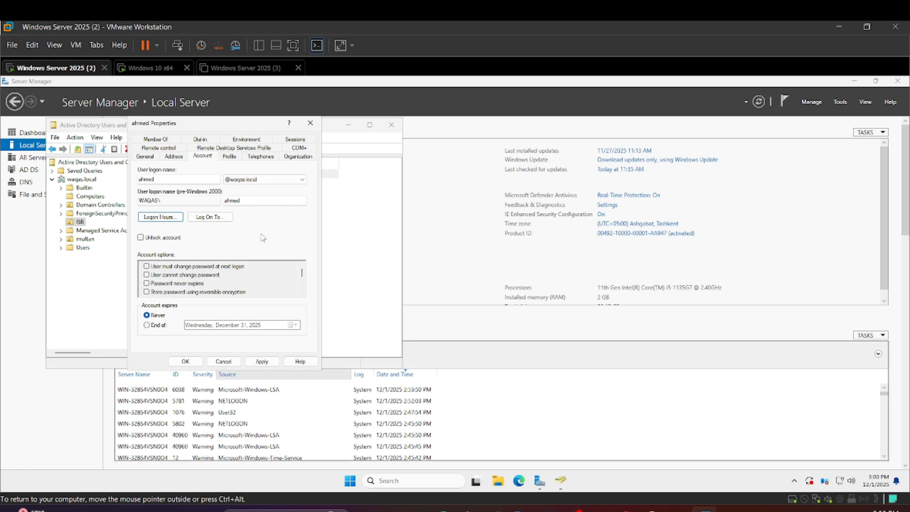
# Glance at the Windows 10 client, and apply the changed logon hours in the user's properties on the server
pyautogui.click(157, 71)
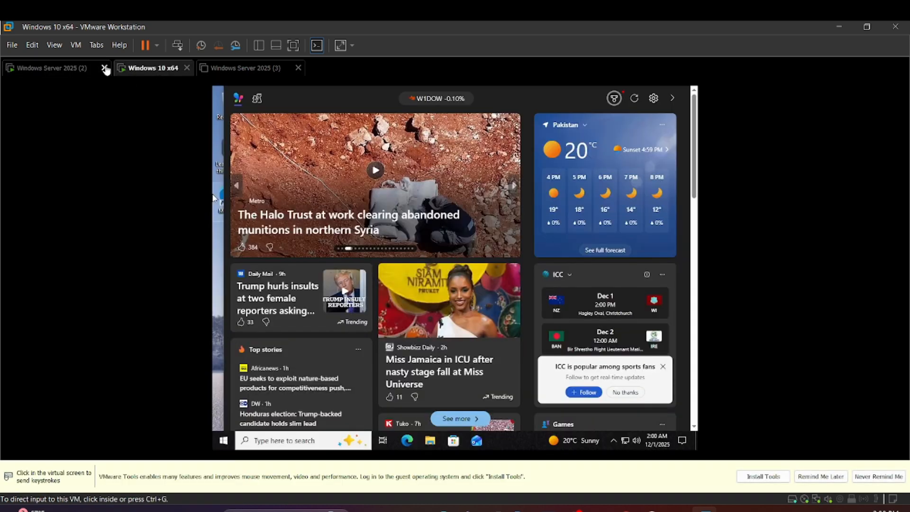
pyautogui.click(75, 71)
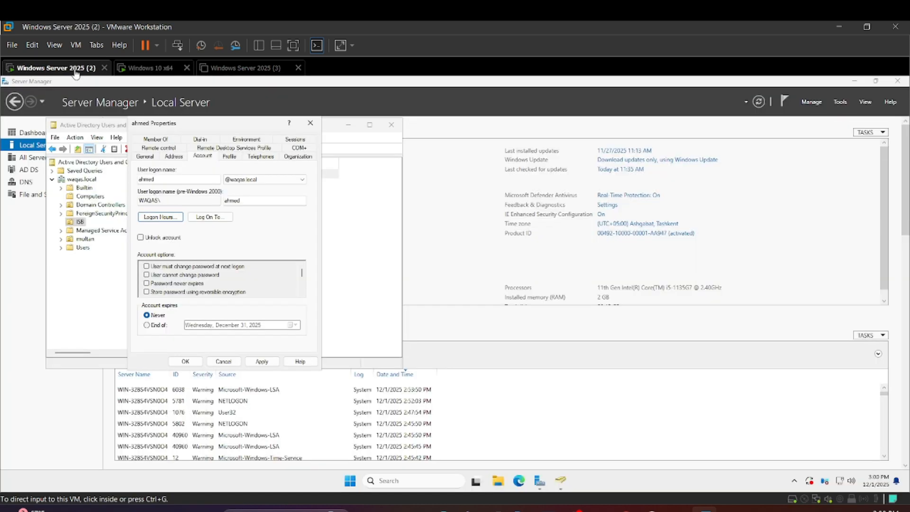
pyautogui.click(253, 363)
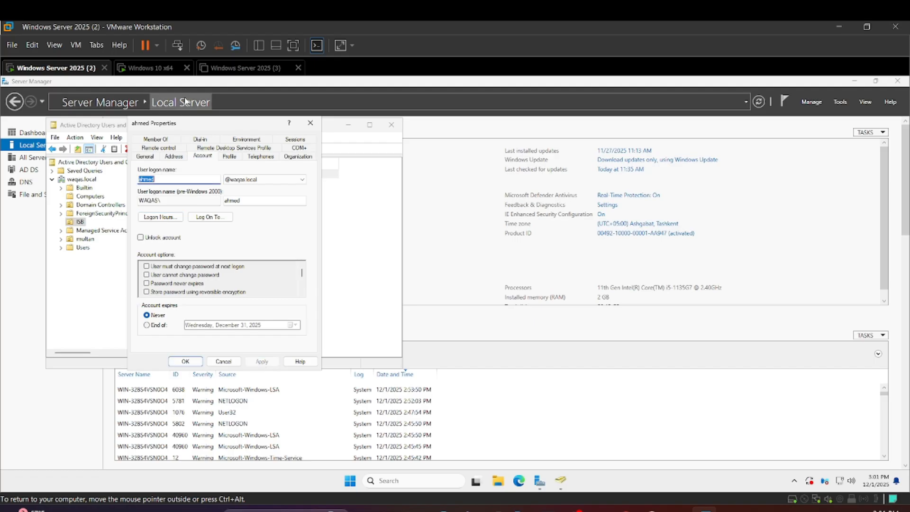
# Return to the Windows 10 x64 virtual machine and sign out the domain user to test the applied restriction
pyautogui.click(149, 72)
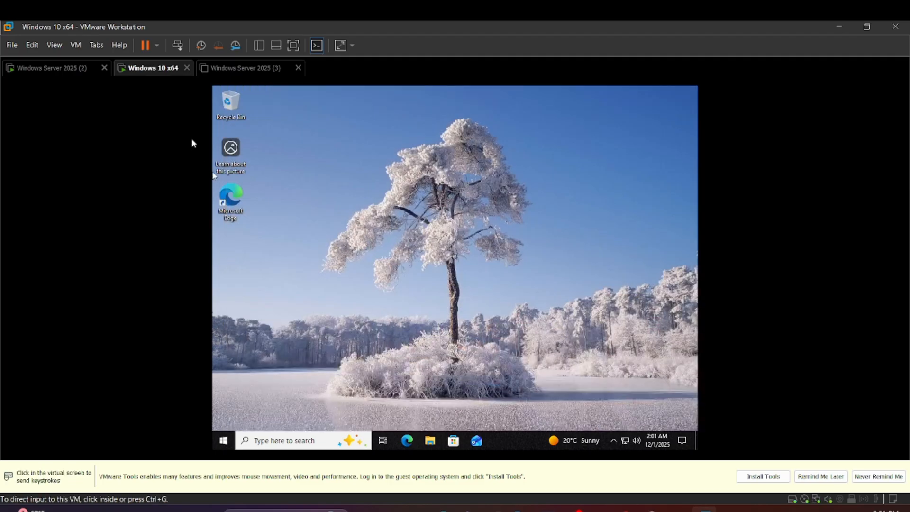
pyautogui.rightClick(135, 72)
pyautogui.click(180, 139)
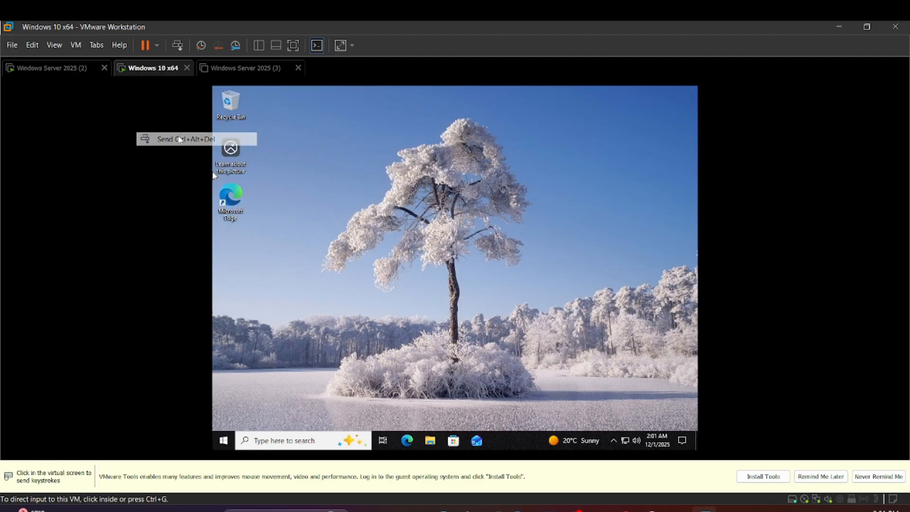
pyautogui.click(213, 175)
pyautogui.click(434, 234)
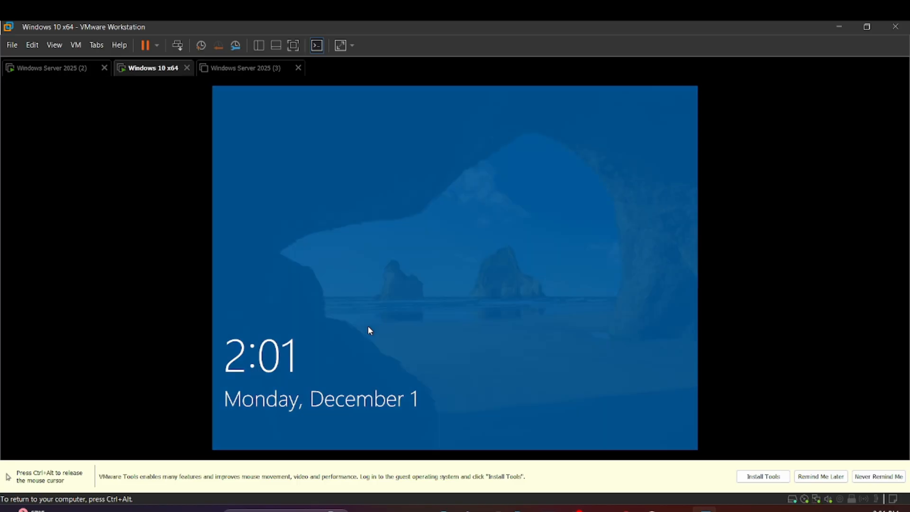
# Select the restricted domain user on the sign-in screen and sign in with the account password
pyautogui.click(487, 420)
pyautogui.click(268, 424)
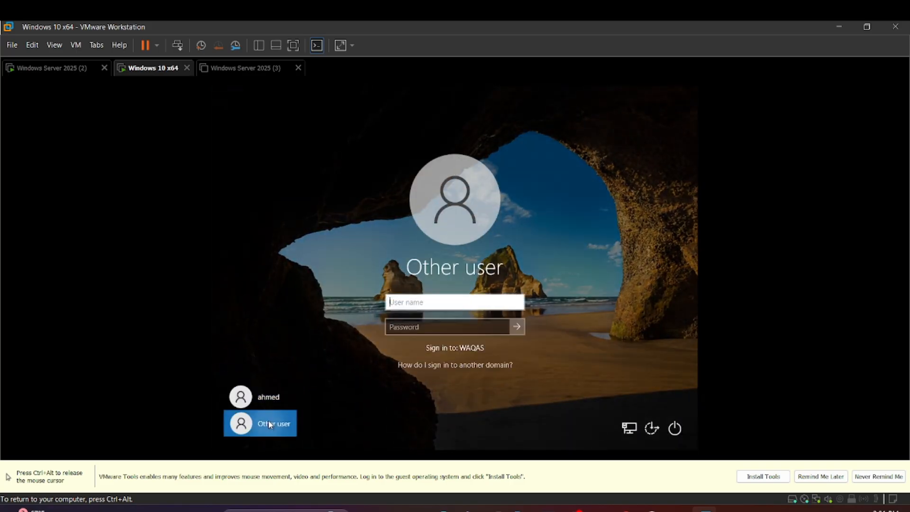
pyautogui.click(266, 401)
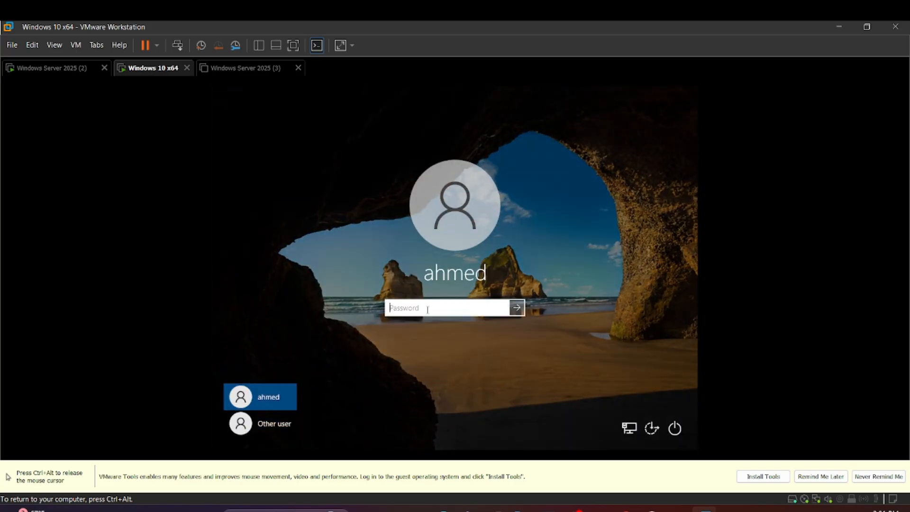
pyautogui.write('••')
pyautogui.press('Return')
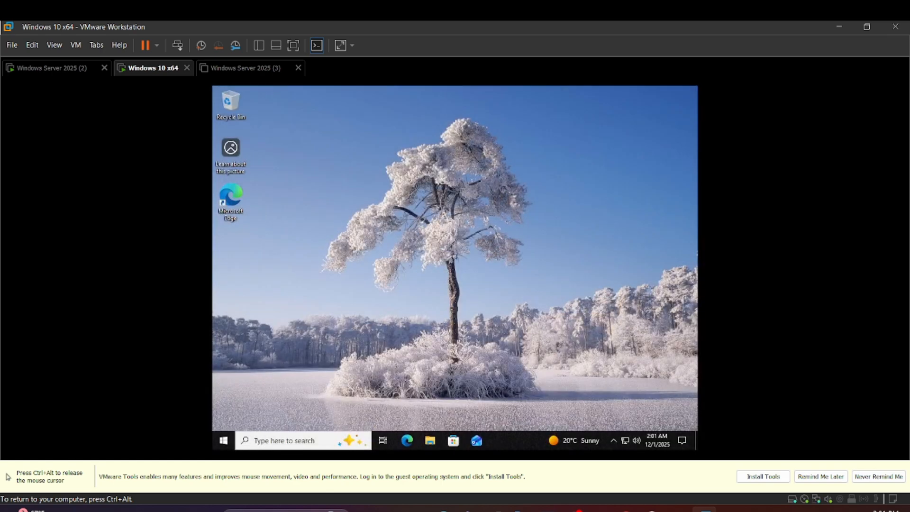
# Return to the Windows Server 2025 (2) virtual machine, review the domain user's logon hours, and accept and close the user's properties
pyautogui.hotkey('ctrl', 'alt')
pyautogui.click(57, 68)
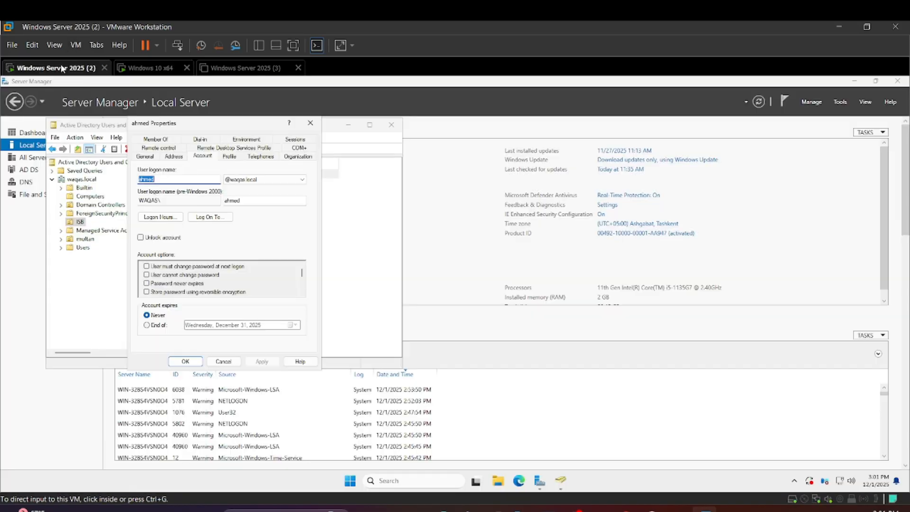
pyautogui.click(157, 217)
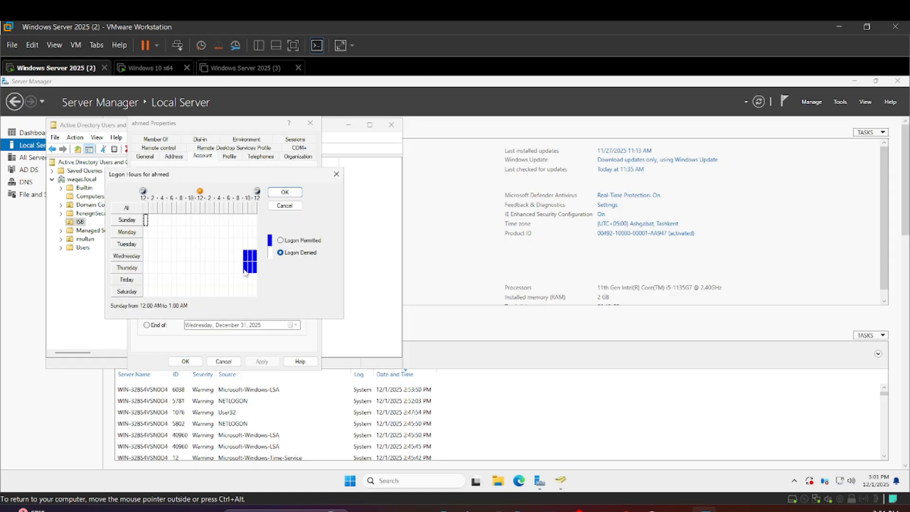
pyautogui.click(286, 194)
pyautogui.click(262, 362)
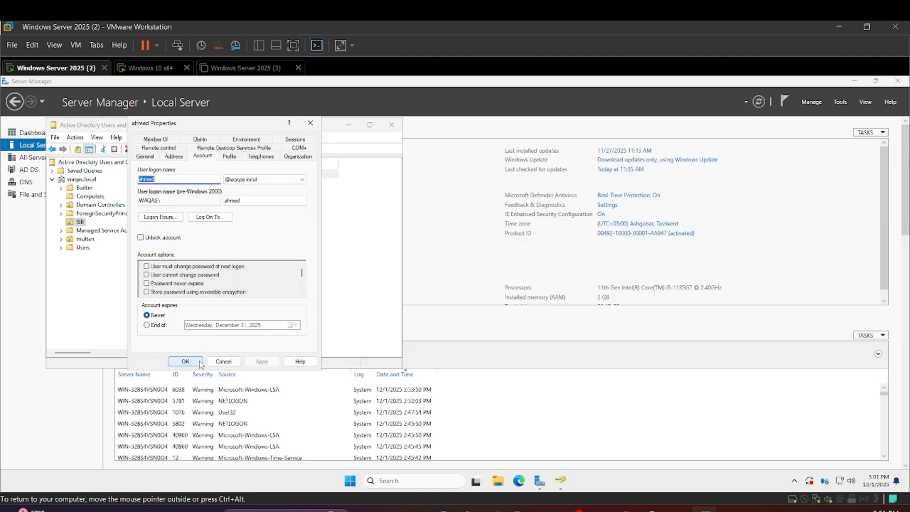
pyautogui.click(189, 363)
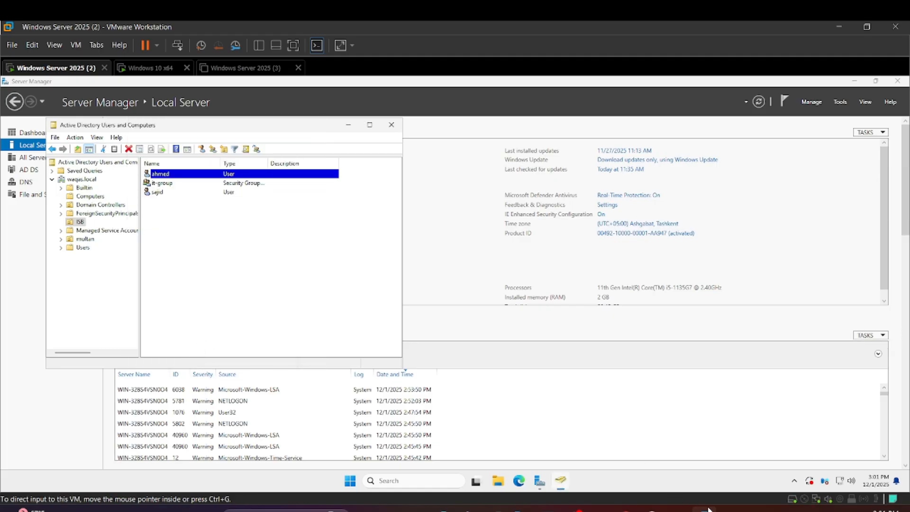
# Switch to the Windows 10 x64 virtual machine, try to sign in as the restricted domain user with the account password, and dismiss the message
pyautogui.moveTo(705, 510)
pyautogui.click(151, 69)
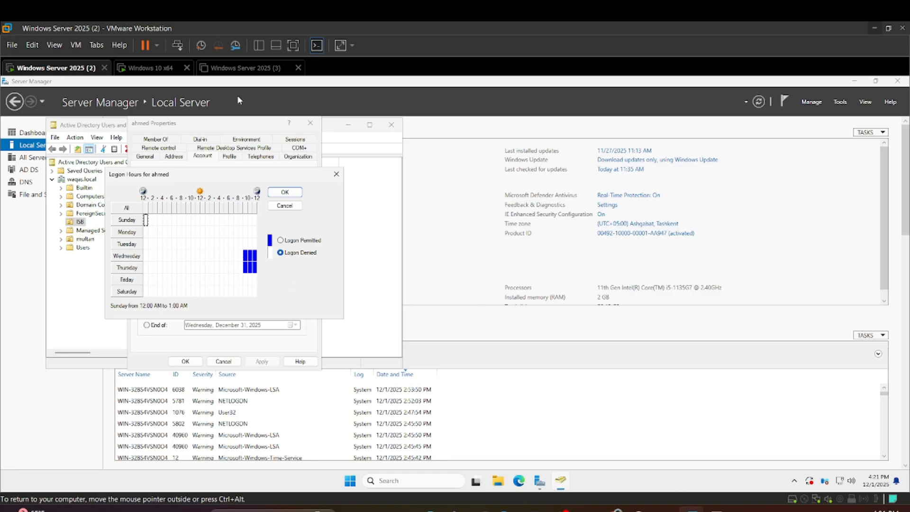
pyautogui.click(148, 67)
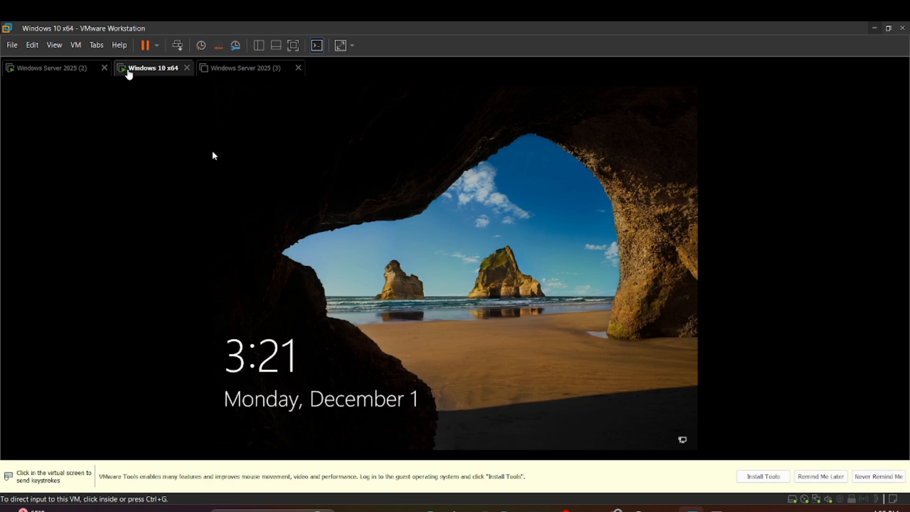
pyautogui.click(459, 438)
pyautogui.write('1')
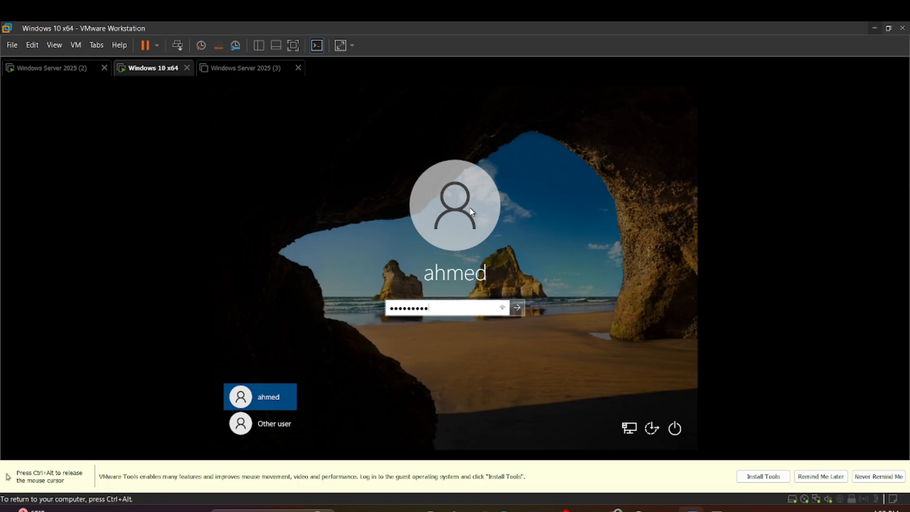
pyautogui.press('Return')
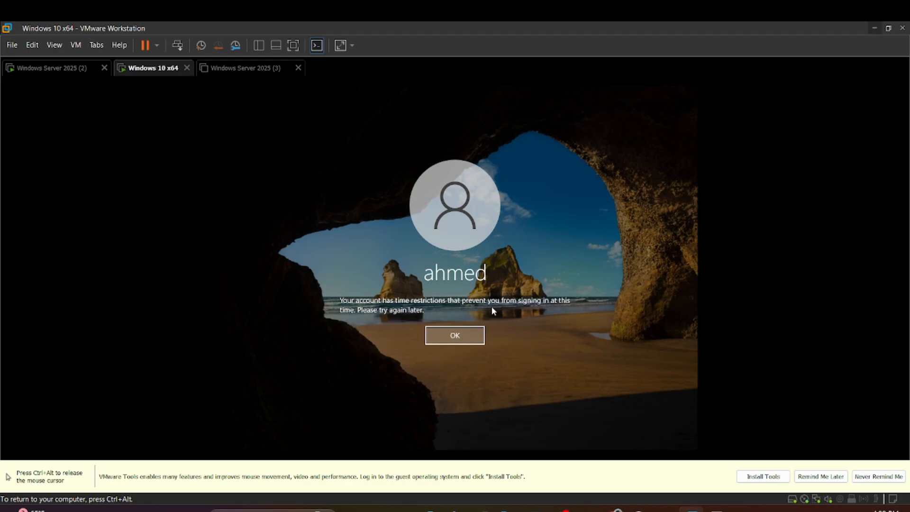
pyautogui.click(476, 335)
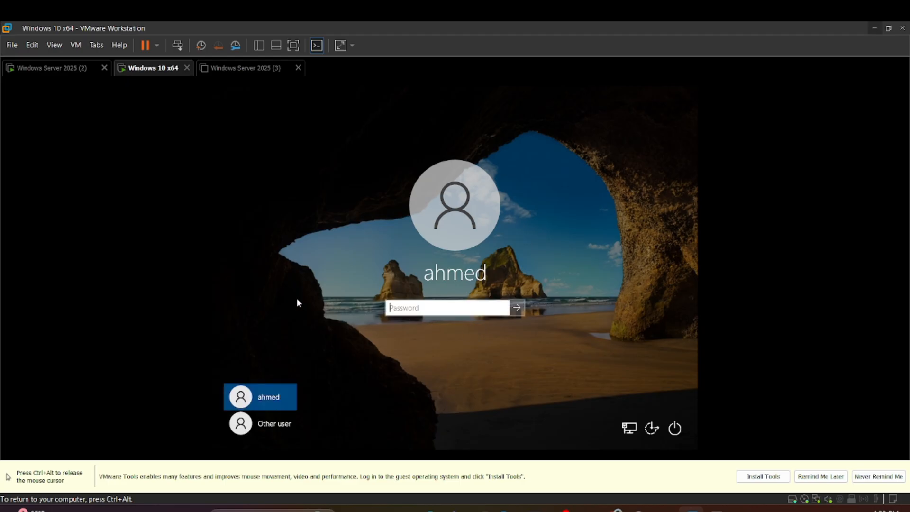
# On Windows Server 2025 (2), permit the domain user's logon Sunday through Saturday from 12:00 AM to 12:00 AM, apply it and close the properties
pyautogui.hotkey('ctrl', 'alt')
pyautogui.click(51, 68)
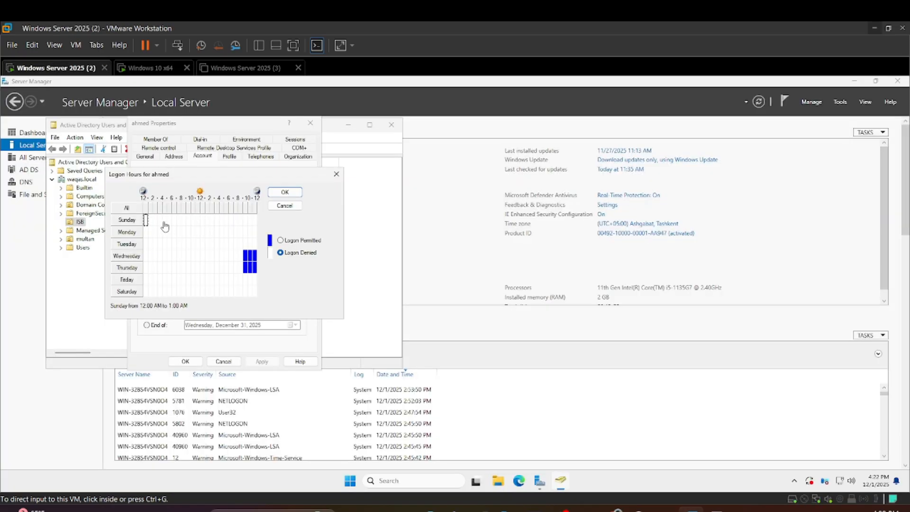
pyautogui.click(146, 221)
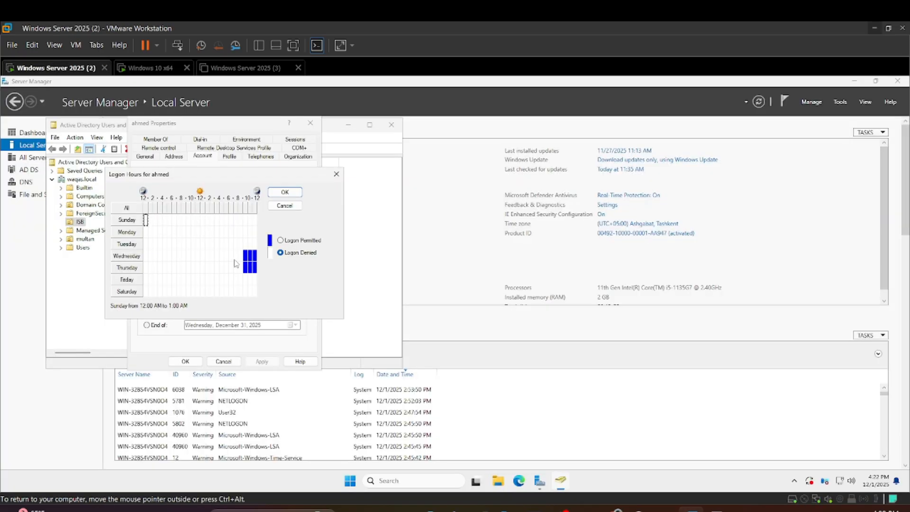
pyautogui.click(281, 241)
pyautogui.click(281, 253)
pyautogui.moveTo(146, 218); pyautogui.dragTo(257, 297)
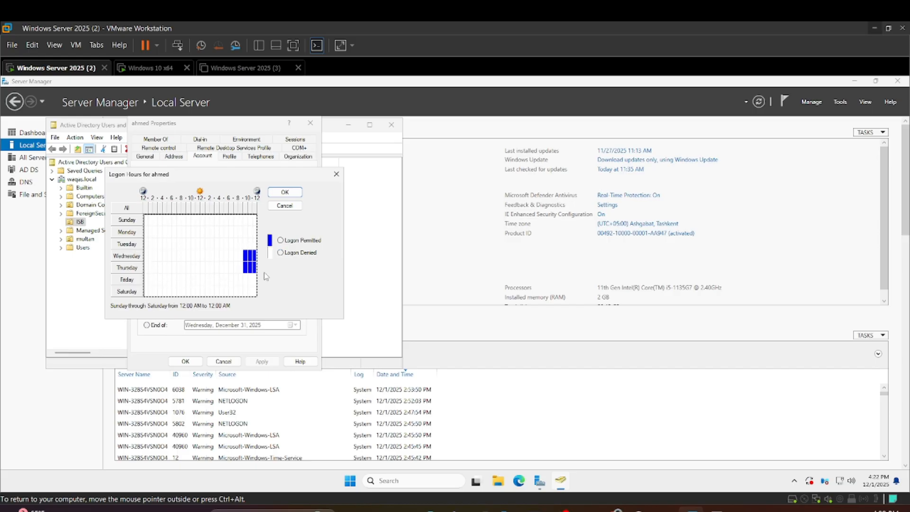
pyautogui.click(281, 252)
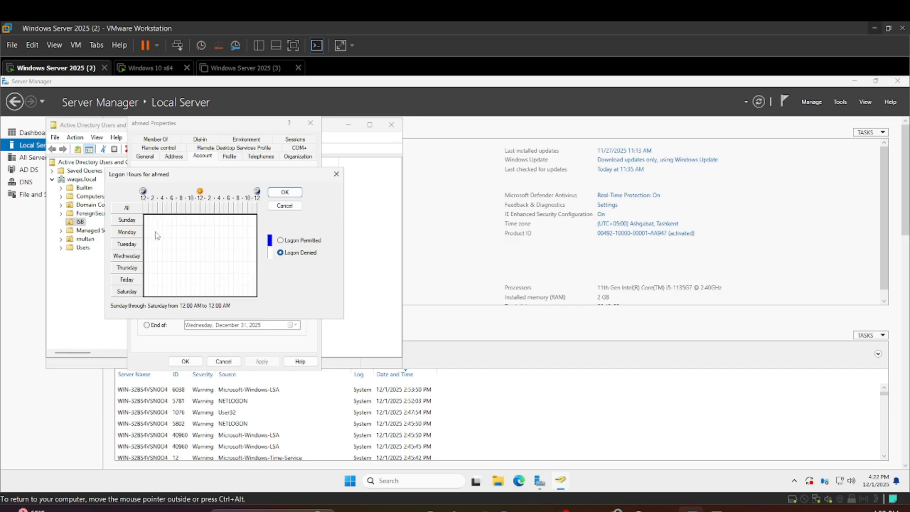
pyautogui.click(282, 241)
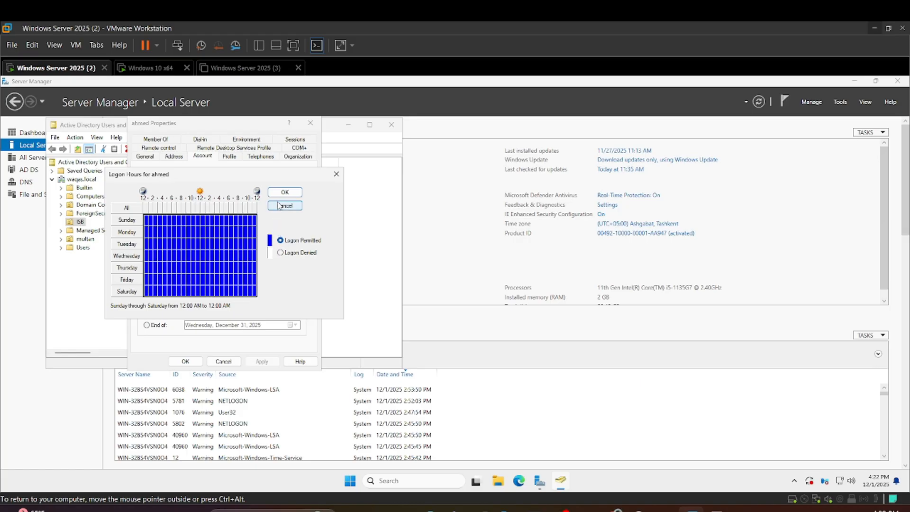
pyautogui.click(283, 193)
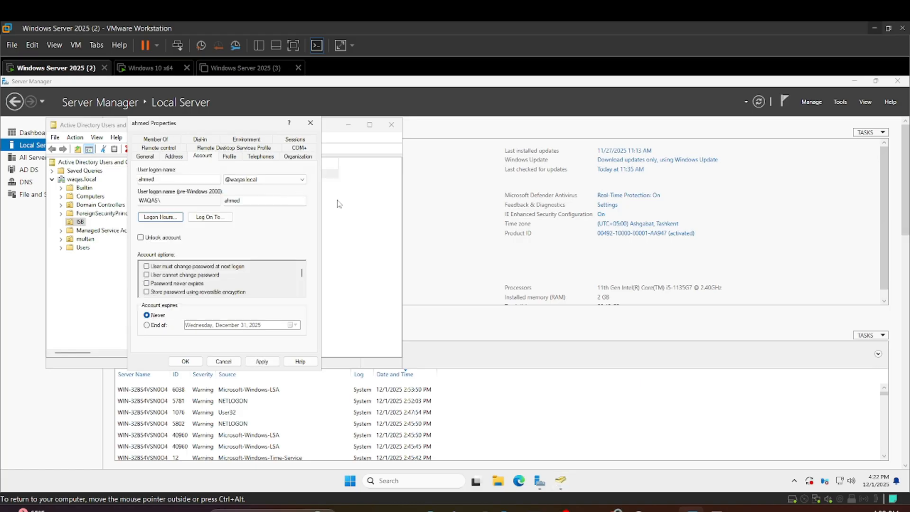
pyautogui.click(262, 361)
pyautogui.click(185, 361)
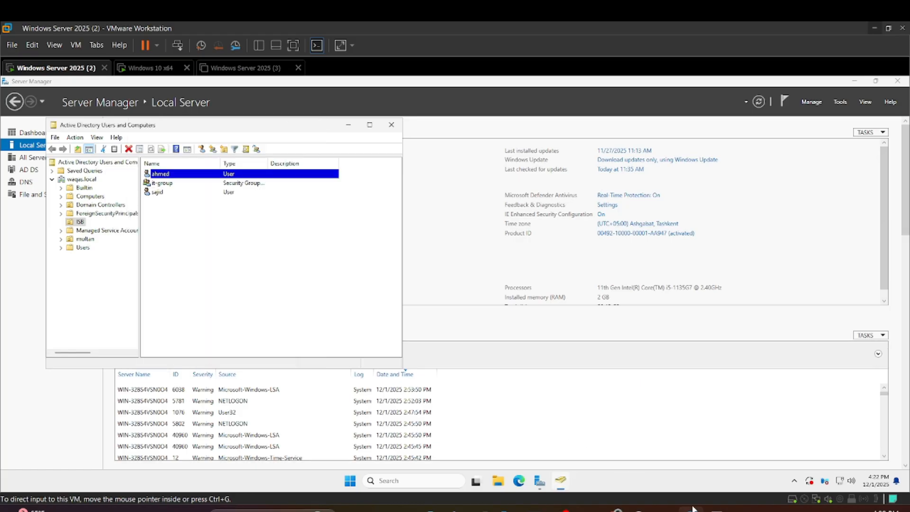
# Switch to the Windows 10 x64 virtual machine and sign in as the domain user with the account password
pyautogui.click(132, 71)
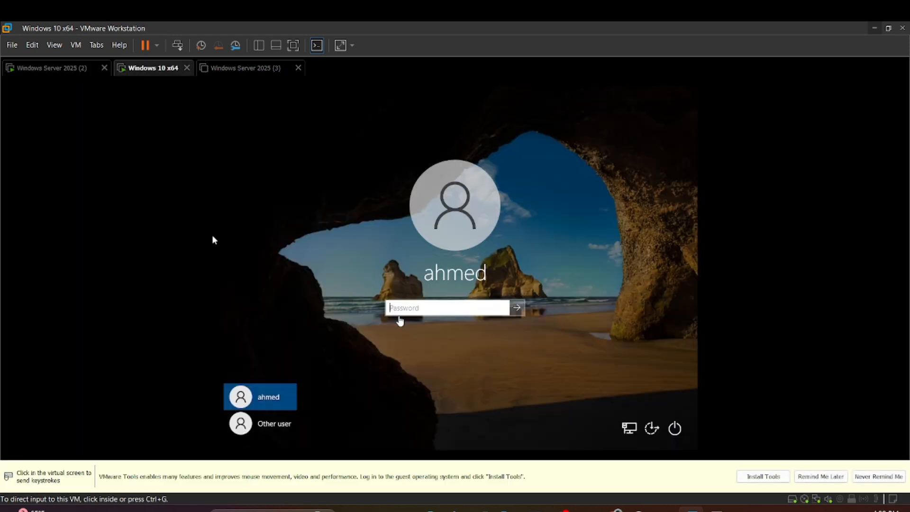
pyautogui.click(400, 308)
pyautogui.write('•')
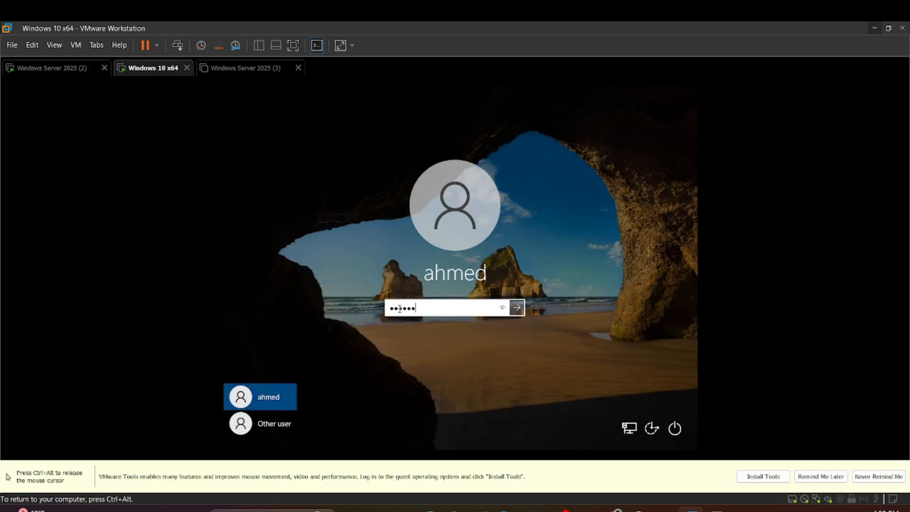
pyautogui.press('Return')
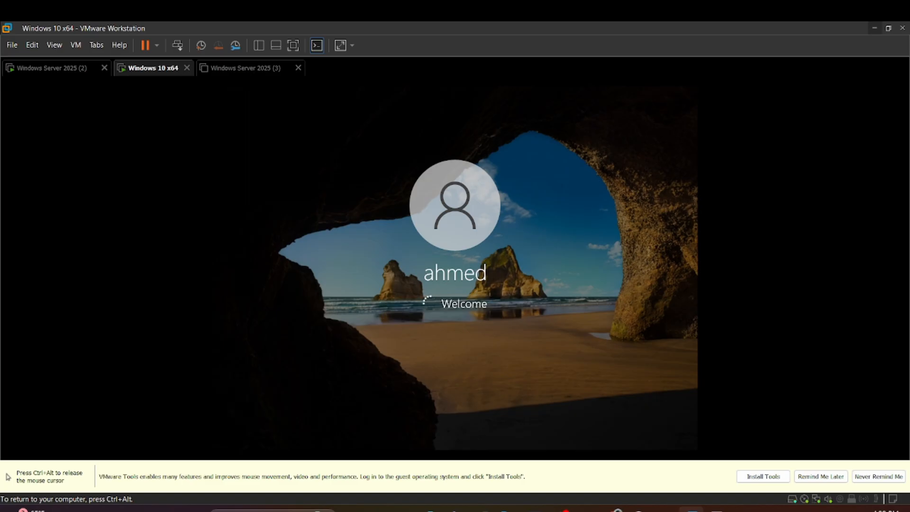
# Return to Windows Server 2025 (2), reopen the domain user's properties and examine the account options for password changes and expiry
pyautogui.hotkey('ctrl', 'alt')
pyautogui.click(45, 72)
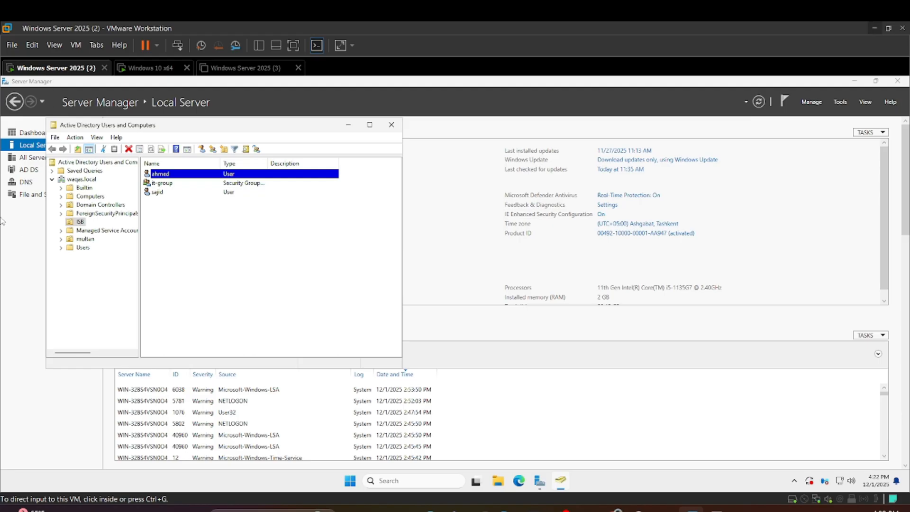
pyautogui.click(189, 175)
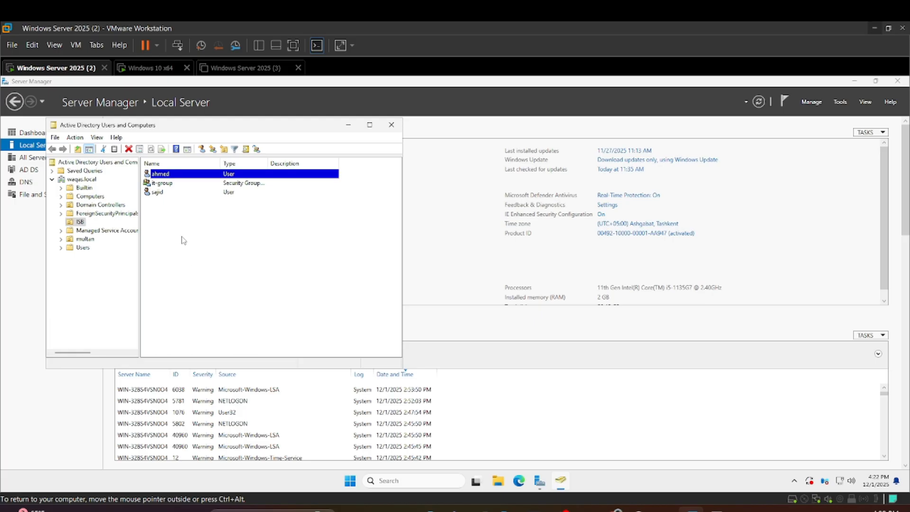
pyautogui.doubleClick(183, 178)
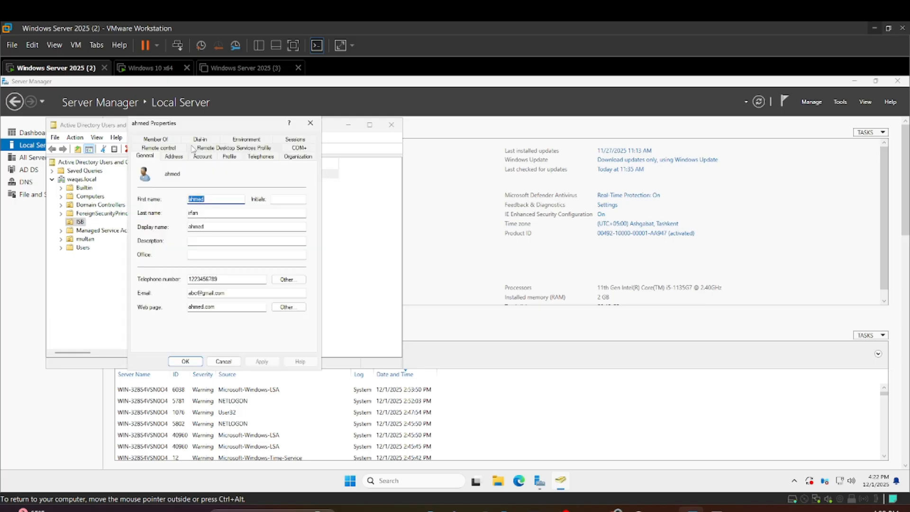
pyautogui.click(201, 157)
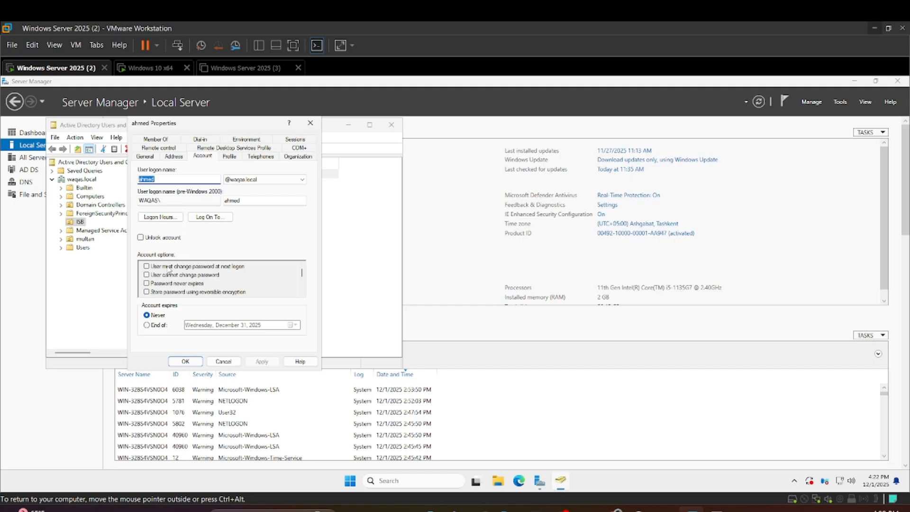
pyautogui.click(147, 267)
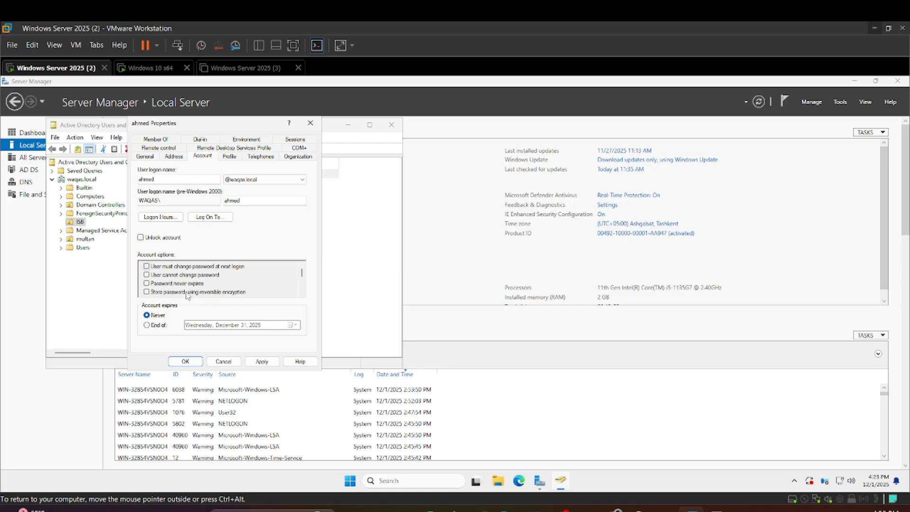
# Review the domain user's profile, telephone, organization, remote control and group membership settings, and close the properties without saving
pyautogui.click(264, 158)
pyautogui.click(230, 157)
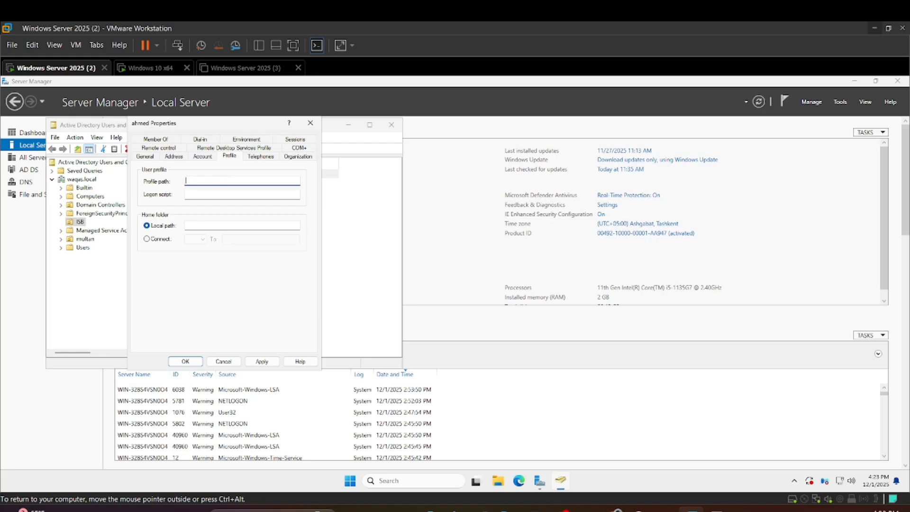
pyautogui.click(261, 157)
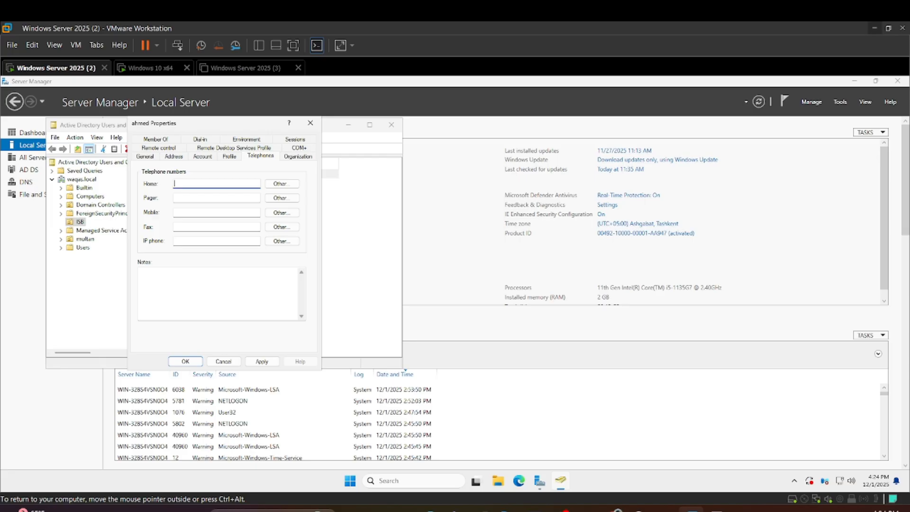
pyautogui.click(287, 159)
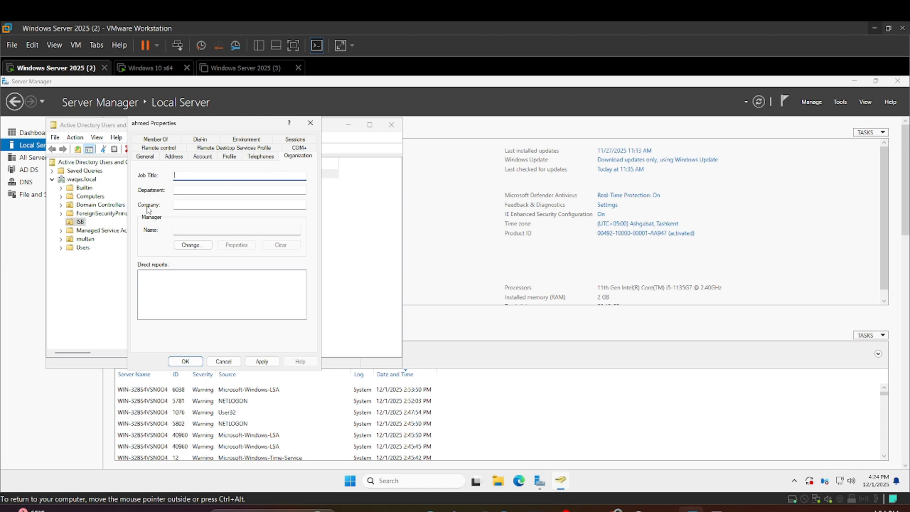
pyautogui.click(175, 231)
pyautogui.click(158, 149)
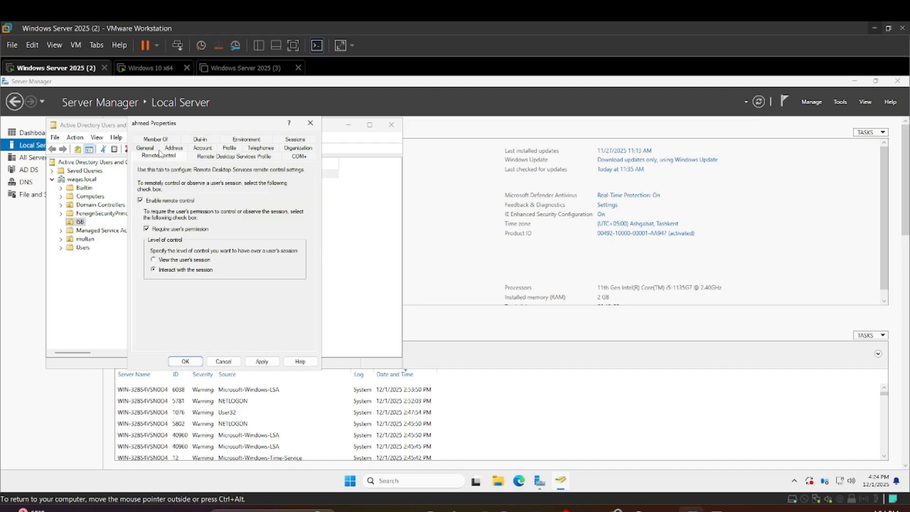
pyautogui.click(154, 140)
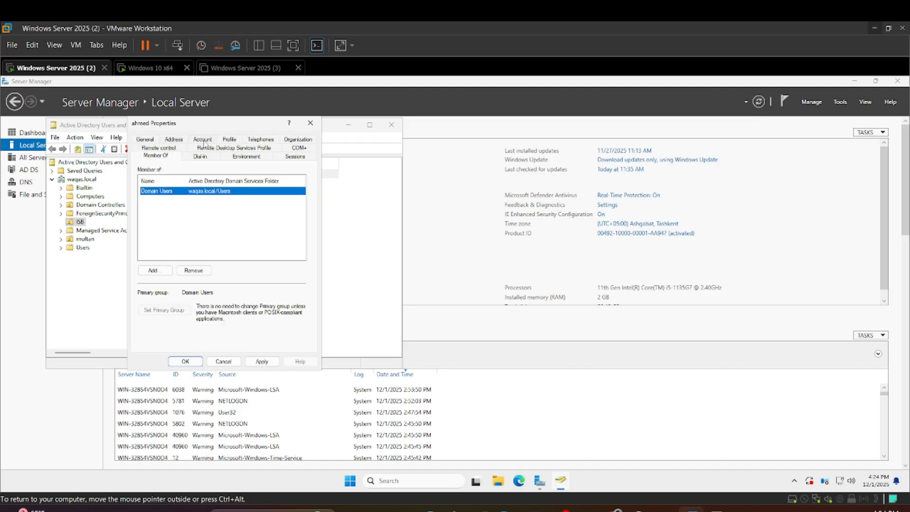
pyautogui.click(205, 140)
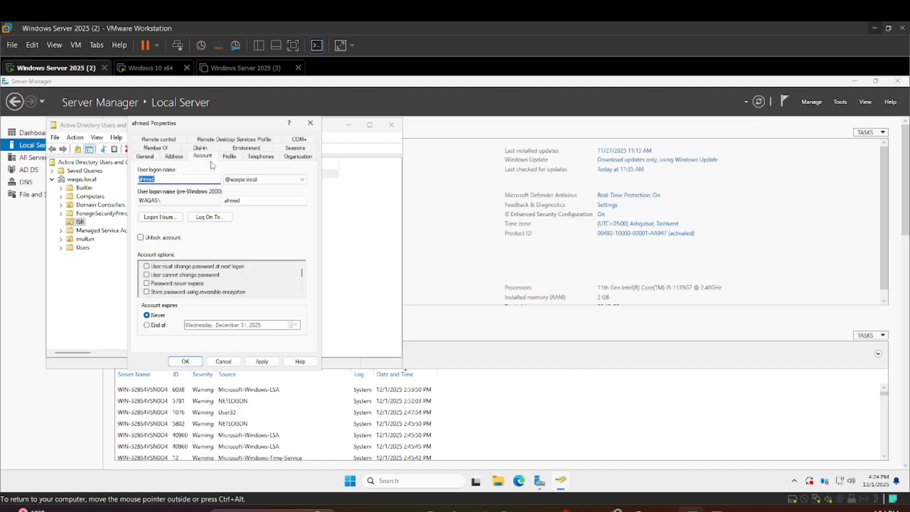
pyautogui.click(211, 361)
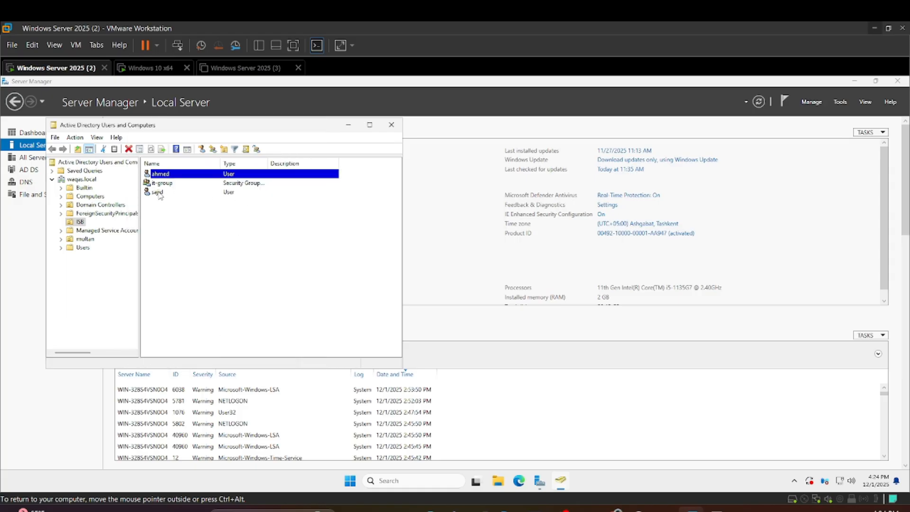